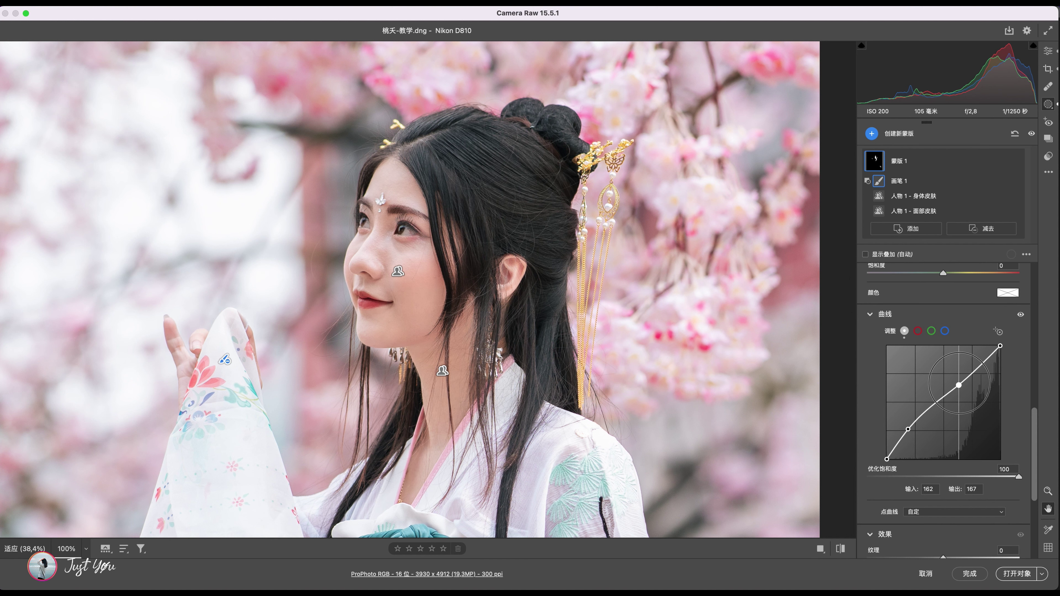
- Smooth the skin in Mask 1 with Texture -52, toggling the effect to compare
left_click_drag(1034, 407, 1026, 461)
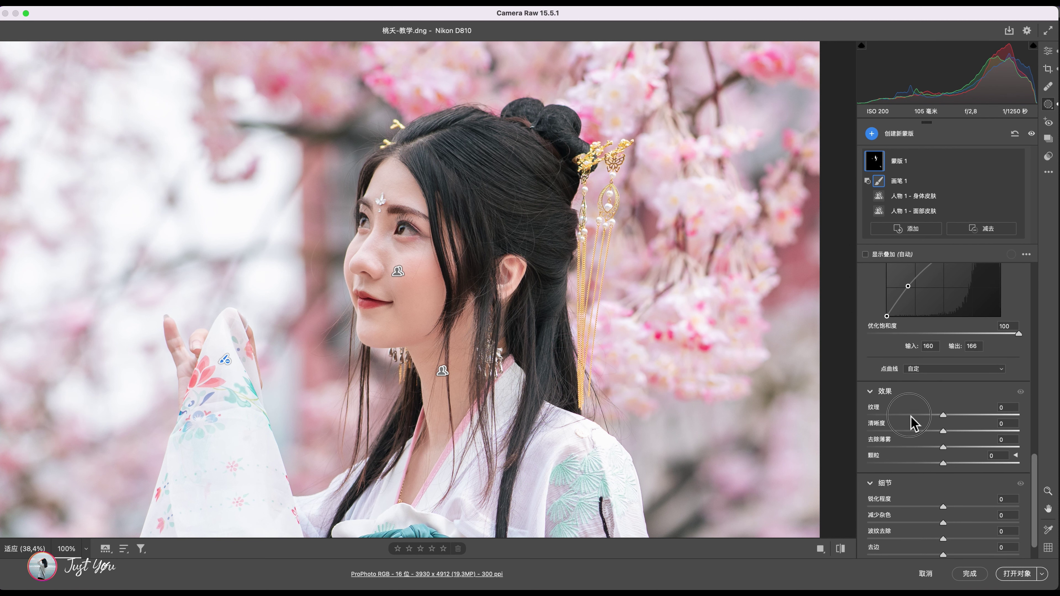
left_click_drag(911, 416, 906, 417)
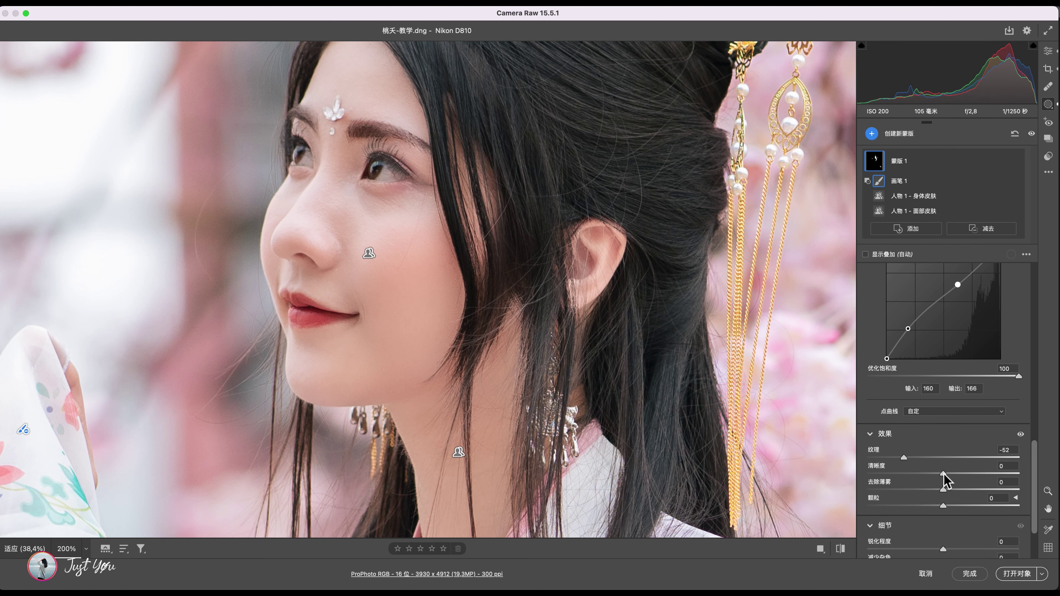
left_click(1020, 434)
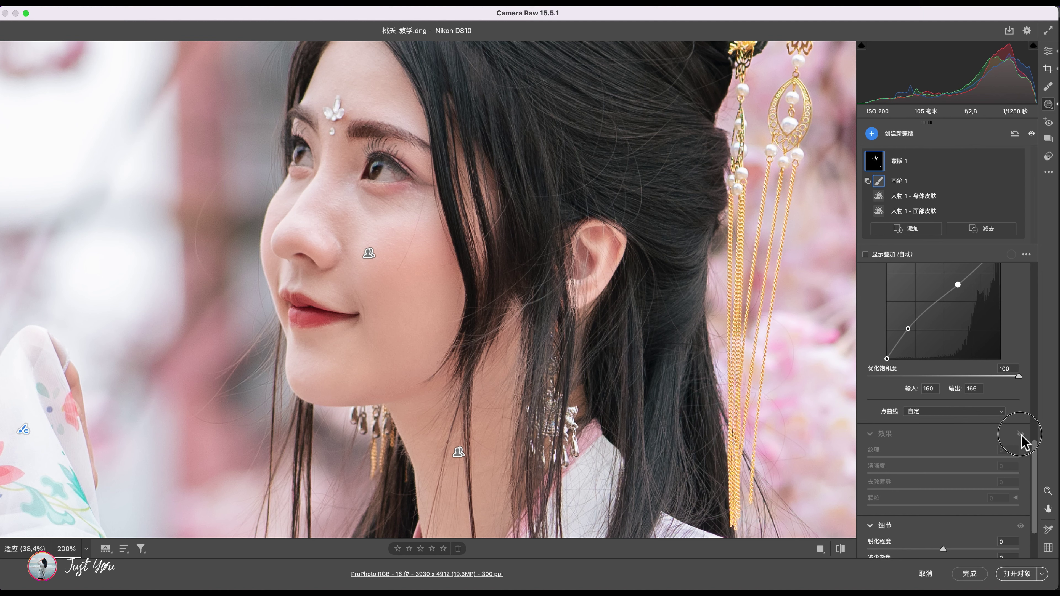
left_click(1021, 434)
left_click(1021, 434)
left_click(1020, 435)
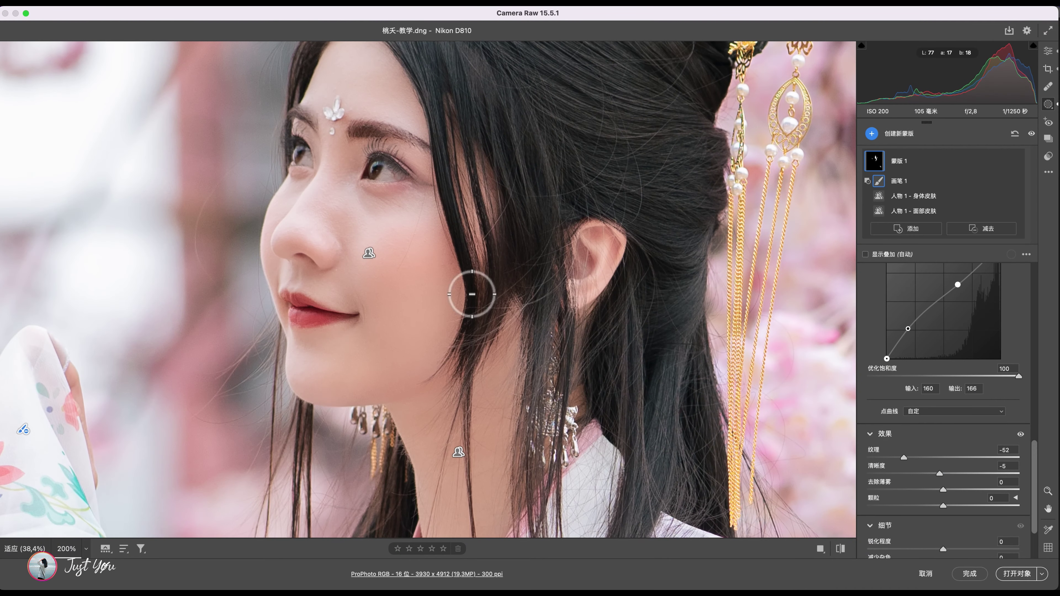
- Shift the skin hue to -3.8 and lower saturation to -7, comparing the mask on and off
left_click_drag(1034, 451, 1057, 356)
left_click_drag(944, 390, 938, 435)
left_click(18, 550)
left_click(1016, 162)
left_click(1016, 162)
left_click(1017, 162)
left_click(1016, 161)
- Zoom in on the model's face and bring up the new mask options
key("z")
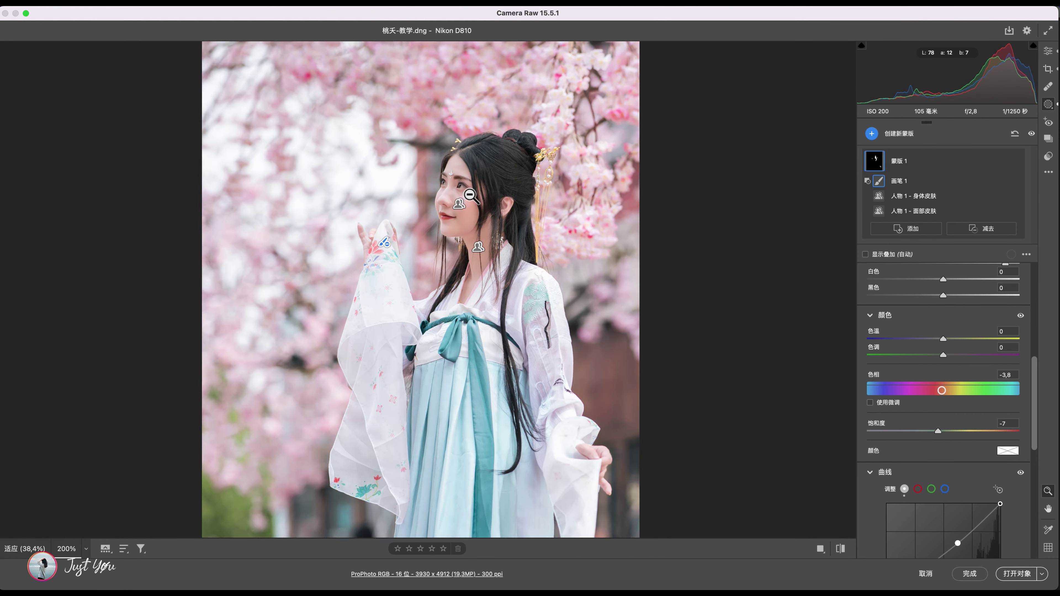
left_click(469, 194)
left_click(872, 135)
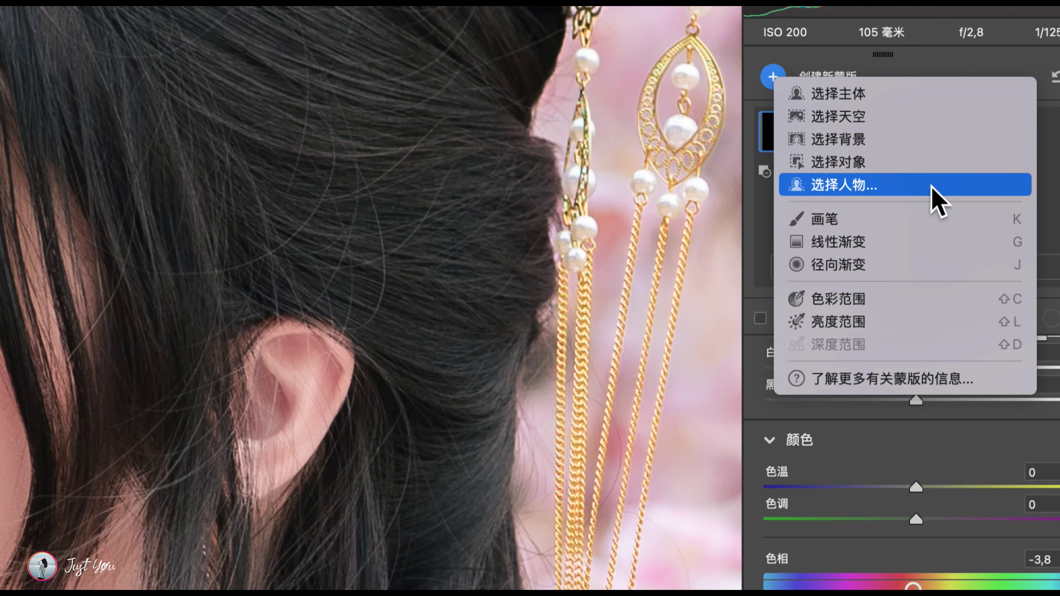
- Create a lips mask with Exposure +0.35, Shadows +16 and Hue -10.2
left_click(929, 190)
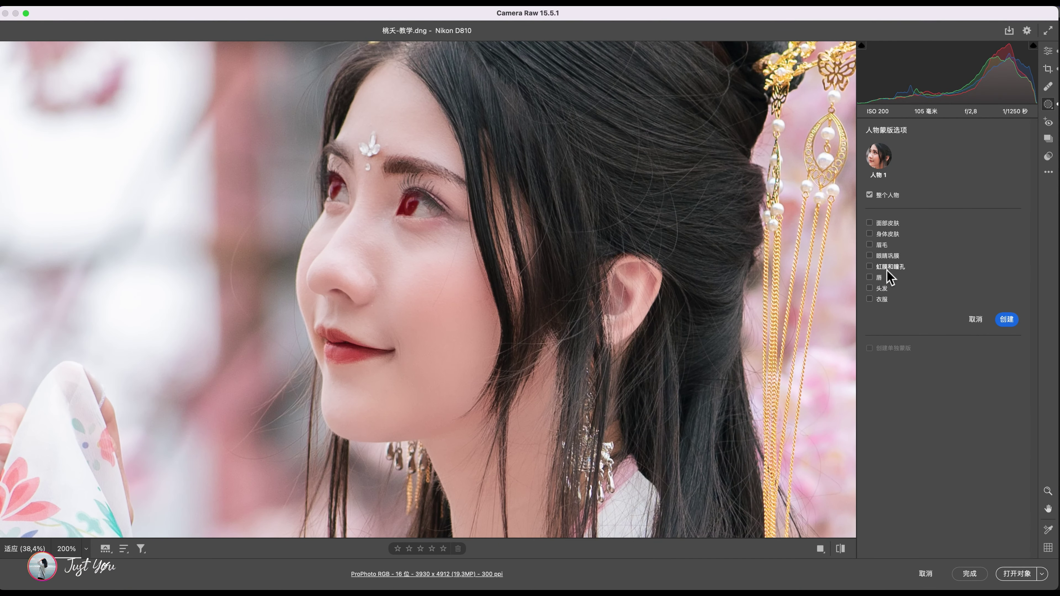
left_click(1006, 320)
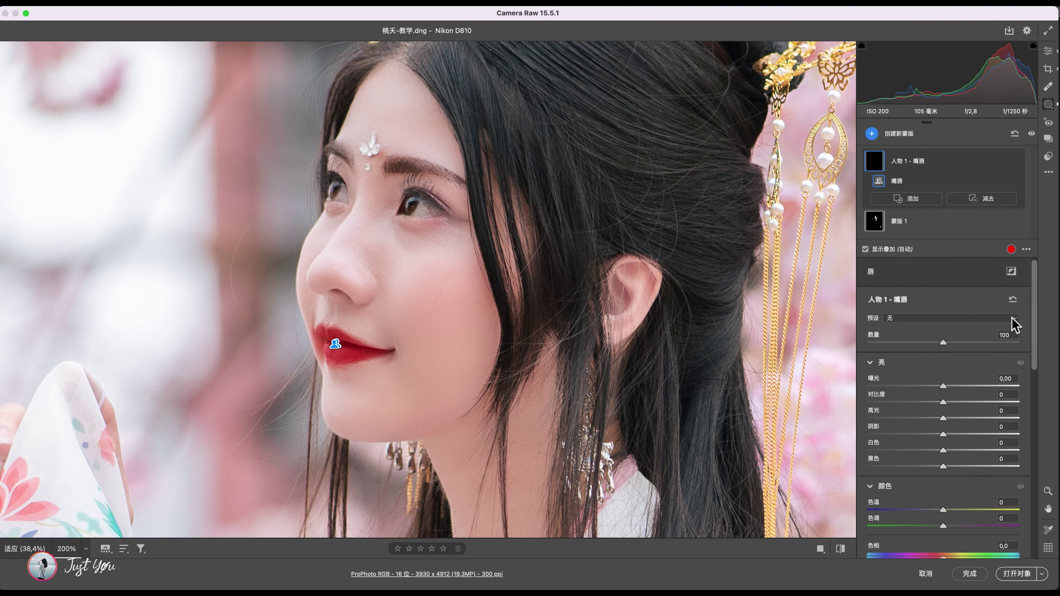
mouse_move(948, 388)
left_mouse_down()
mouse_move(960, 388)
mouse_move(950, 387)
left_mouse_up()
left_click(956, 434)
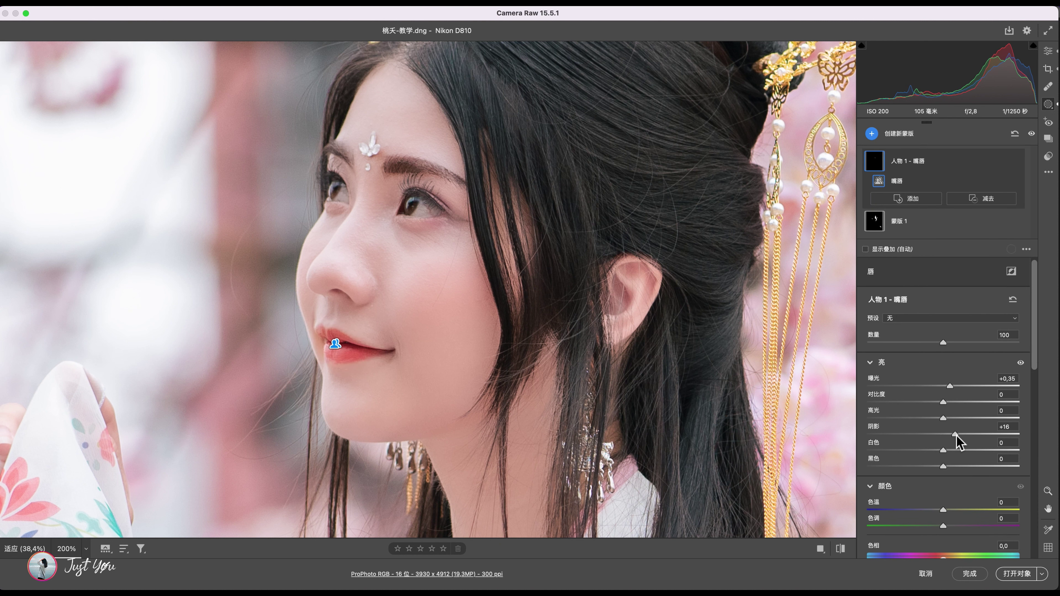
scroll(1011, 403, "down", 5)
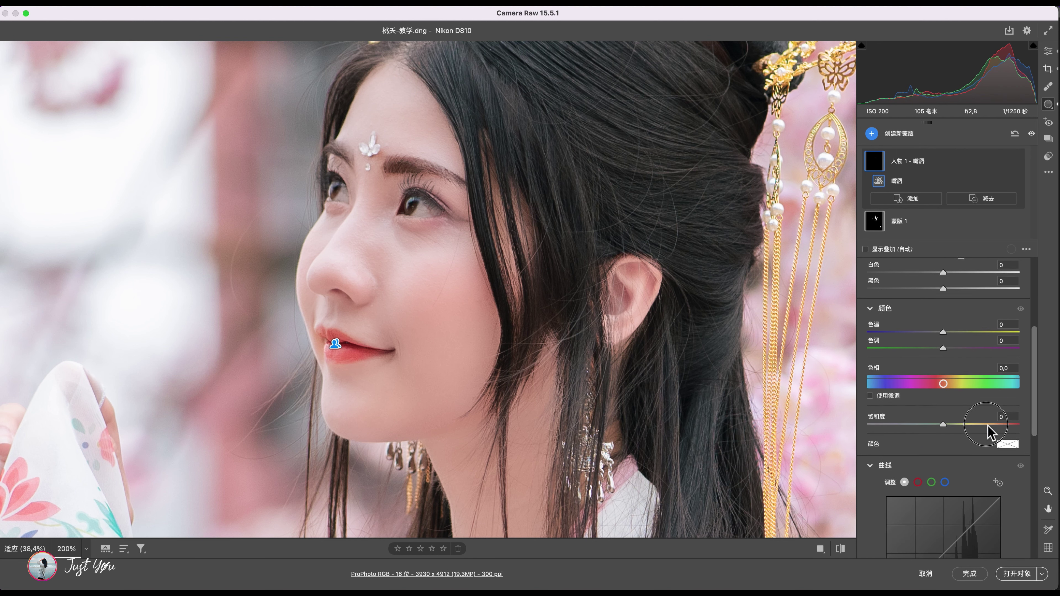
left_click_drag(944, 377, 938, 377)
- Toggle the lips adjustment on and off to compare, leaving it on
left_click(1016, 161)
left_click(1015, 161)
left_click(1016, 162)
left_click(1016, 161)
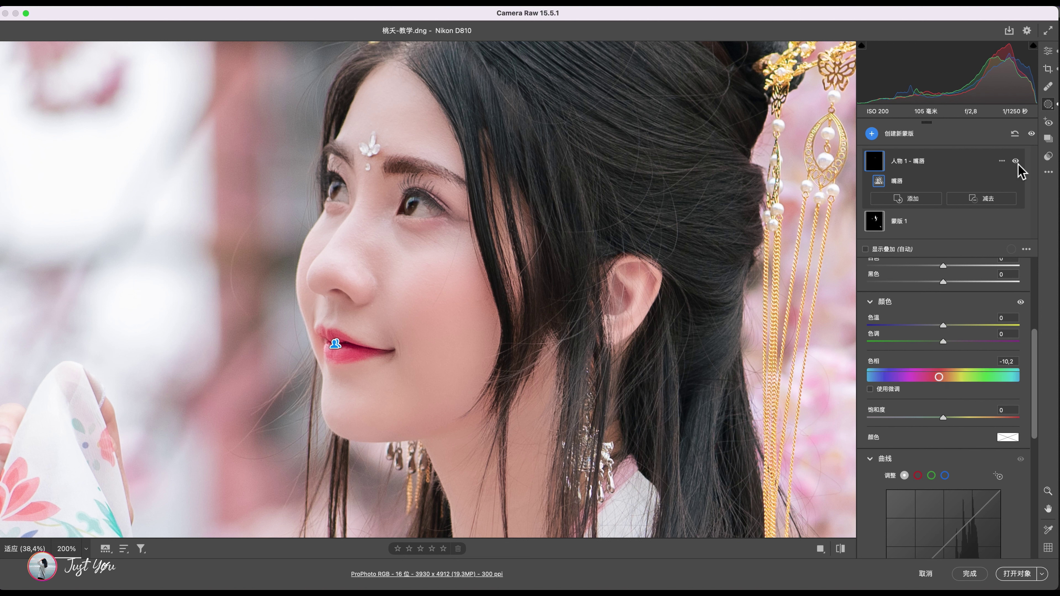
left_click(1016, 161)
left_click(1015, 161)
- Create a hair-only person mask and darken its shadows to -6
left_click(5, 549)
left_click(871, 133)
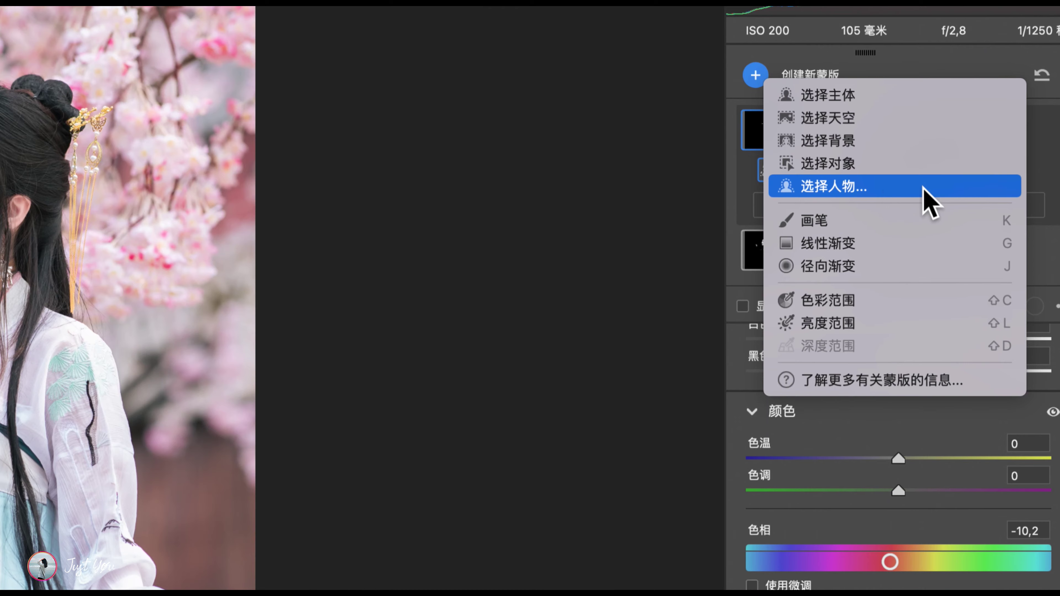
left_click(925, 190)
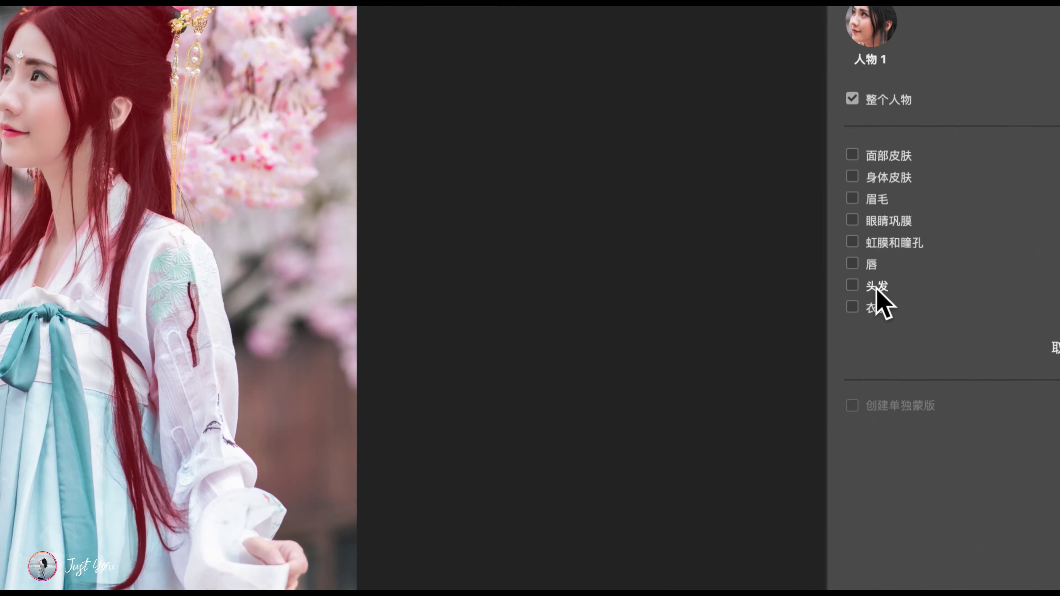
left_click(876, 288)
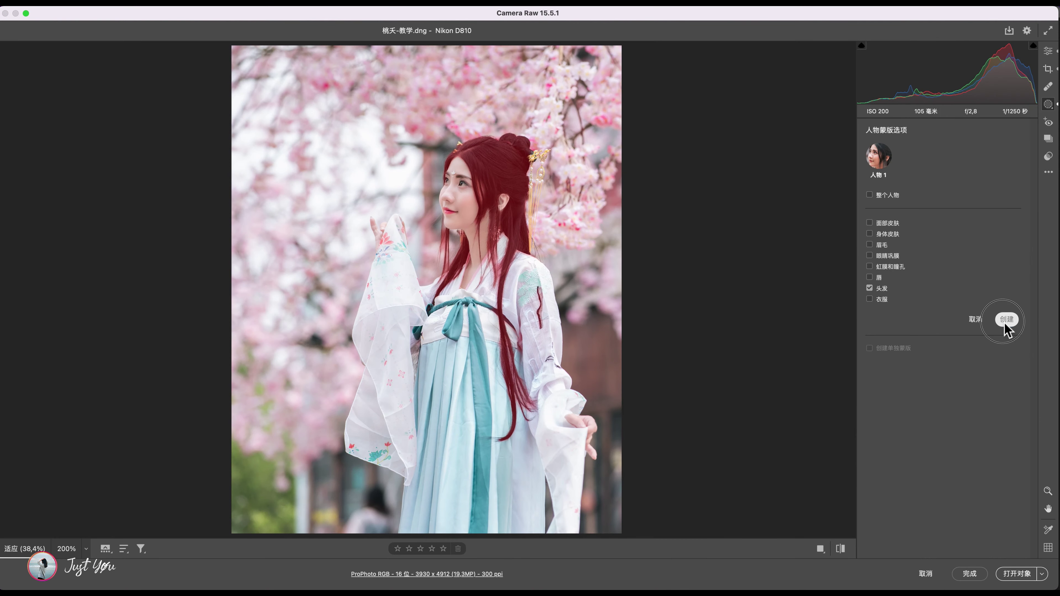
left_click(1007, 320)
left_click(938, 372)
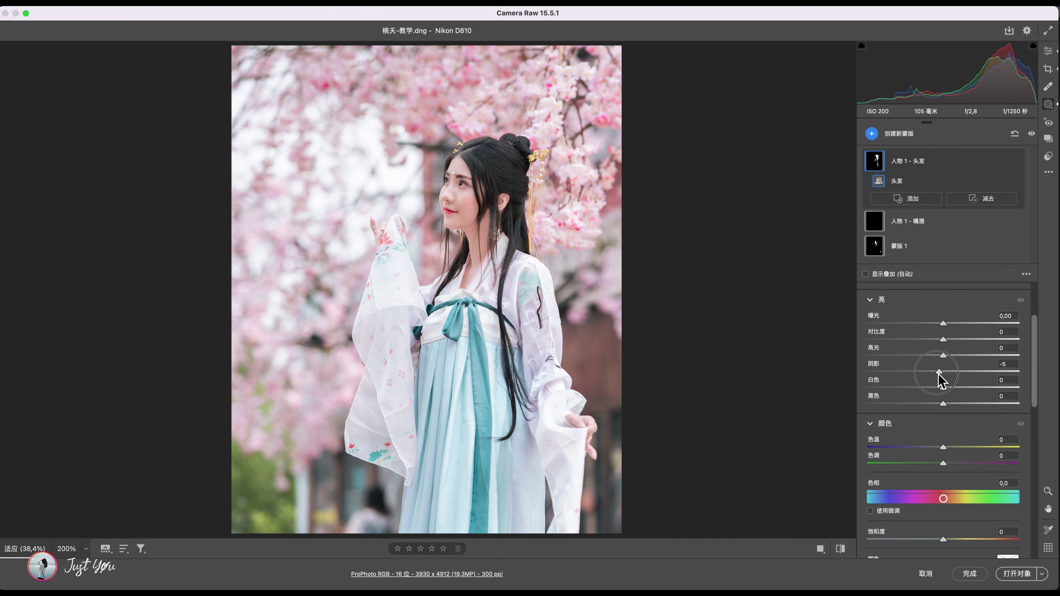
mouse_move(939, 373)
left_mouse_down()
mouse_move(953, 362)
mouse_move(956, 377)
left_mouse_up()
- Warm the hair with Temperature +12 and raised tint, and soften Texture to -53
scroll(1035, 388, "down", 4)
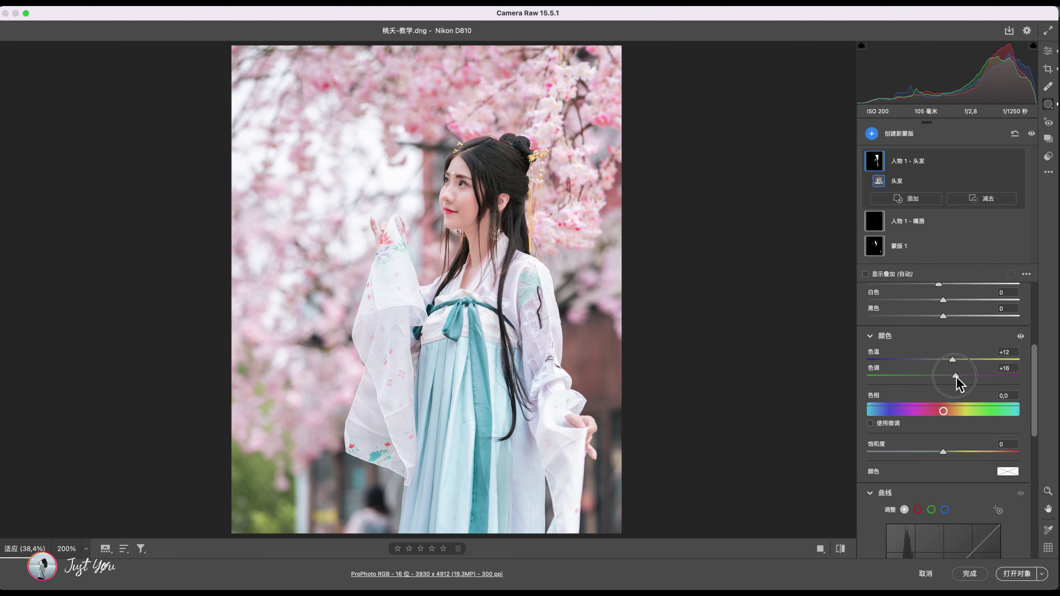
left_click(1021, 336)
left_click(1021, 336)
left_click(1021, 337)
left_click(1021, 336)
left_click_drag(1035, 389, 979, 494)
left_click(904, 430)
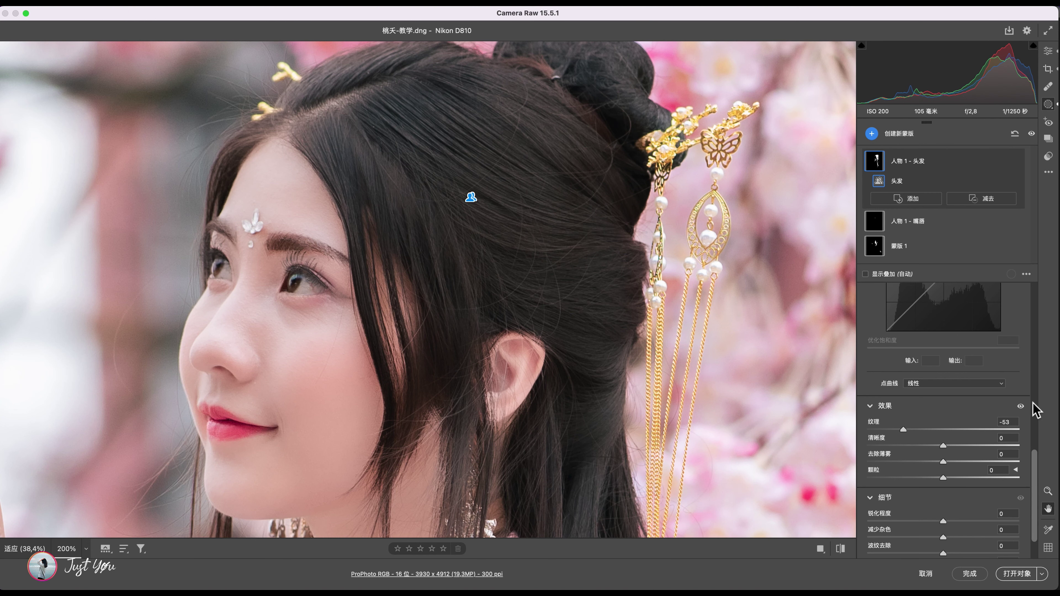
- Compare the hair mask and then all mask adjustments on and off over the whole photo
left_click(1016, 161)
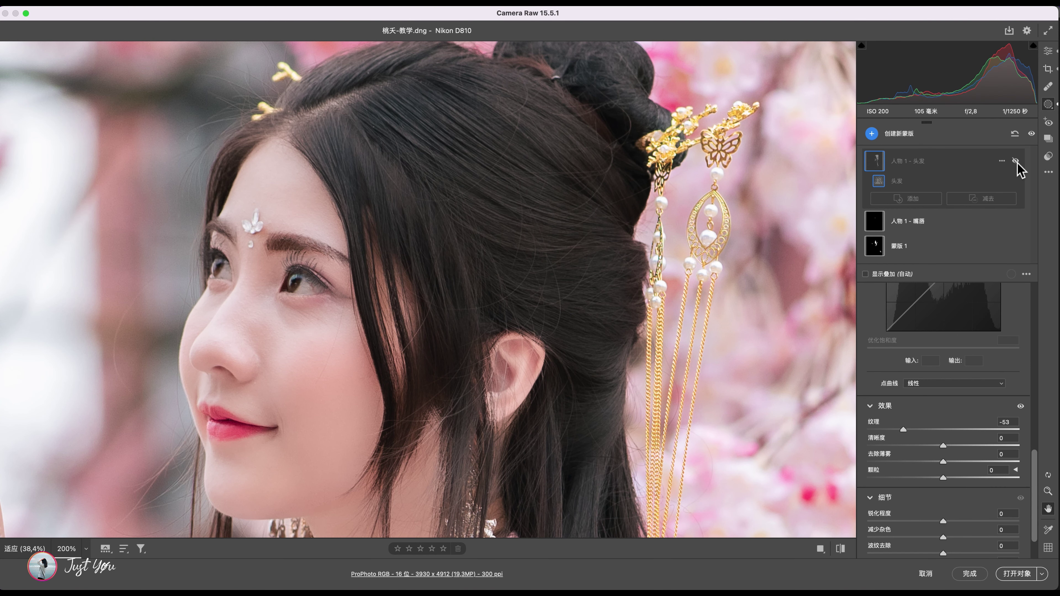
left_click(1018, 163)
left_click(1018, 162)
left_click(1015, 161)
left_click(1016, 162)
left_click(1016, 161)
left_click(25, 549)
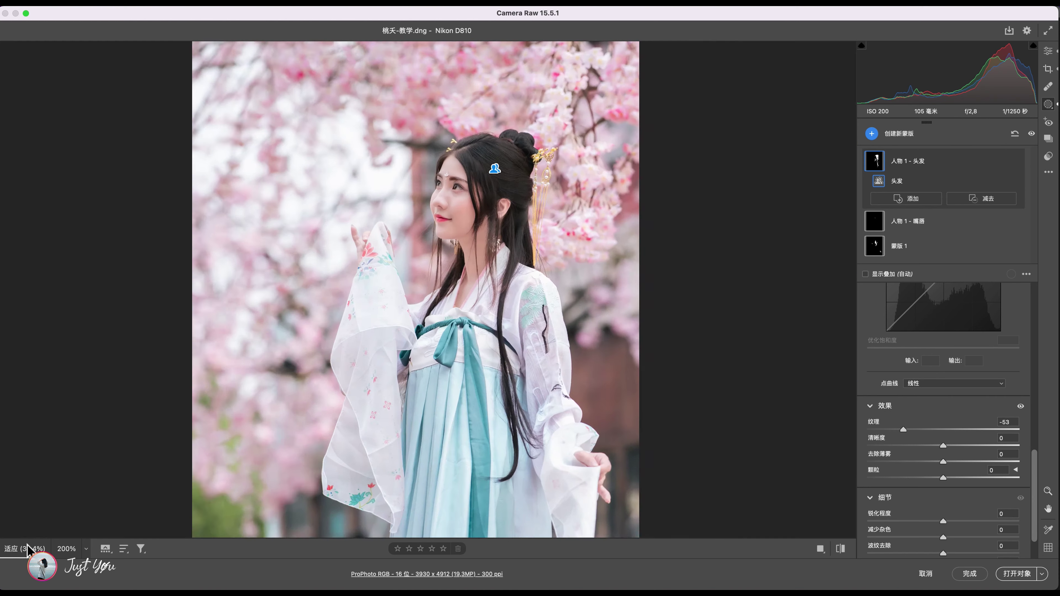
left_click(1032, 134)
left_click(1032, 134)
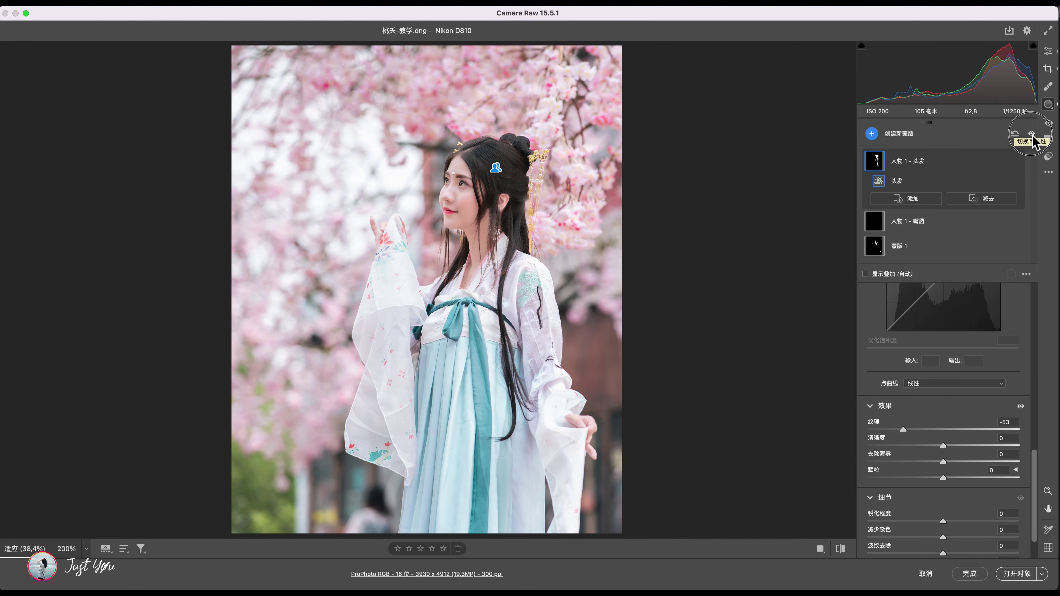
left_click(1032, 134)
left_click(1032, 134)
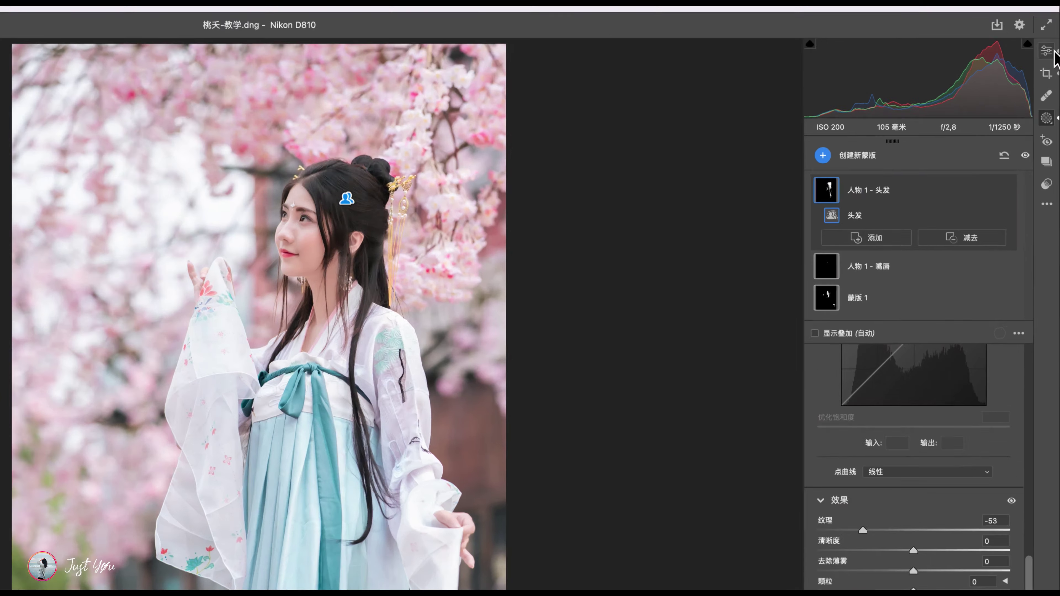
- In the Edit panel's Detail section, set Sharpening to 138 with Masking at 89
left_click(1048, 51)
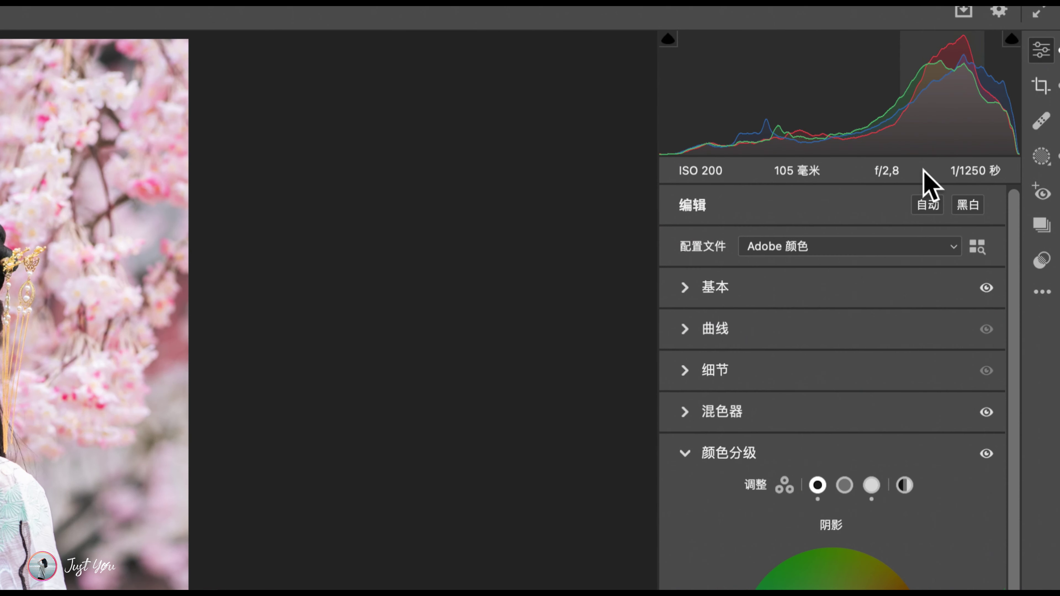
left_click(705, 370)
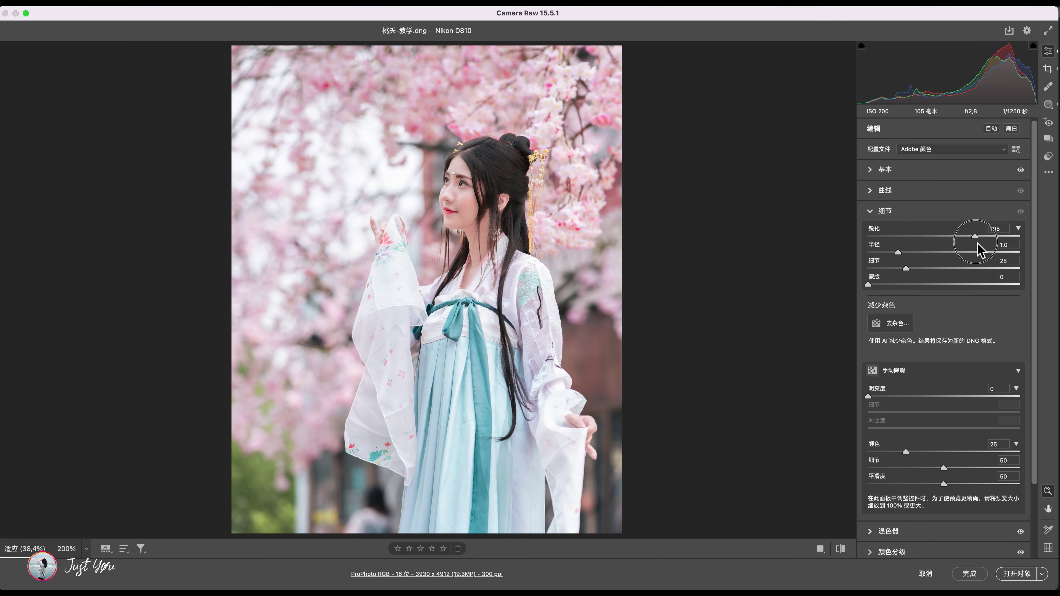
left_click_drag(977, 240, 1007, 238)
left_click_drag(869, 284, 1000, 304)
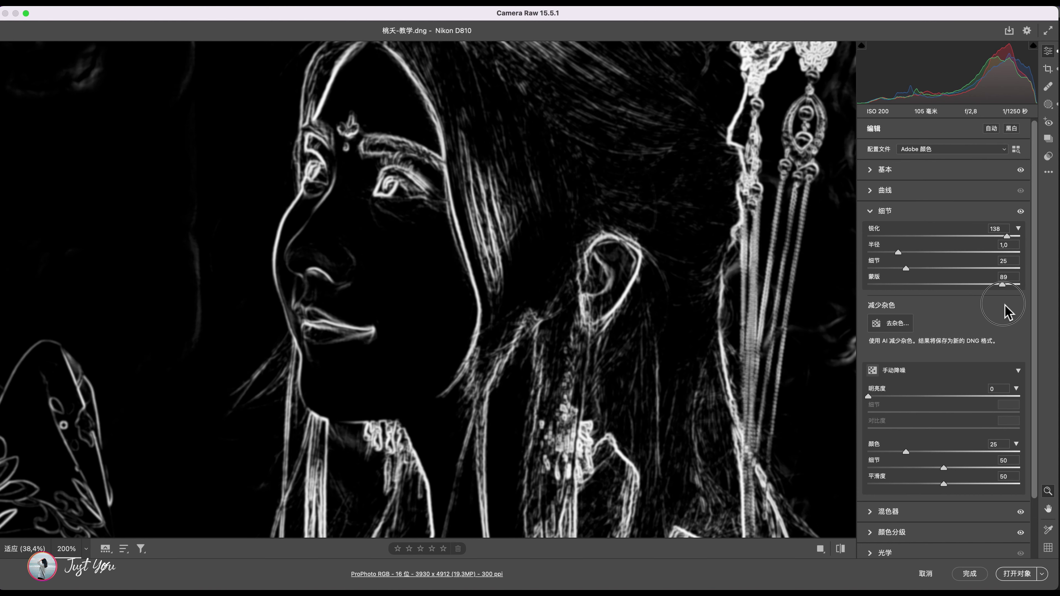
left_click_drag(1005, 304, 1005, 305)
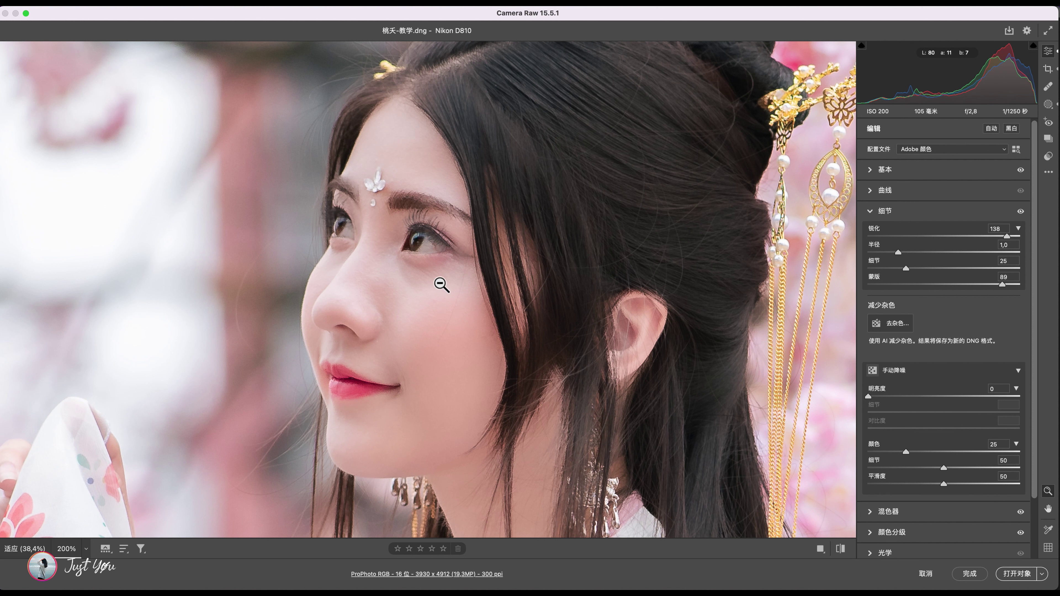
- Heal stray hairs on the cheek and beside the eye, then compare before and after
left_click(1048, 87)
left_click_drag(425, 293, 437, 279)
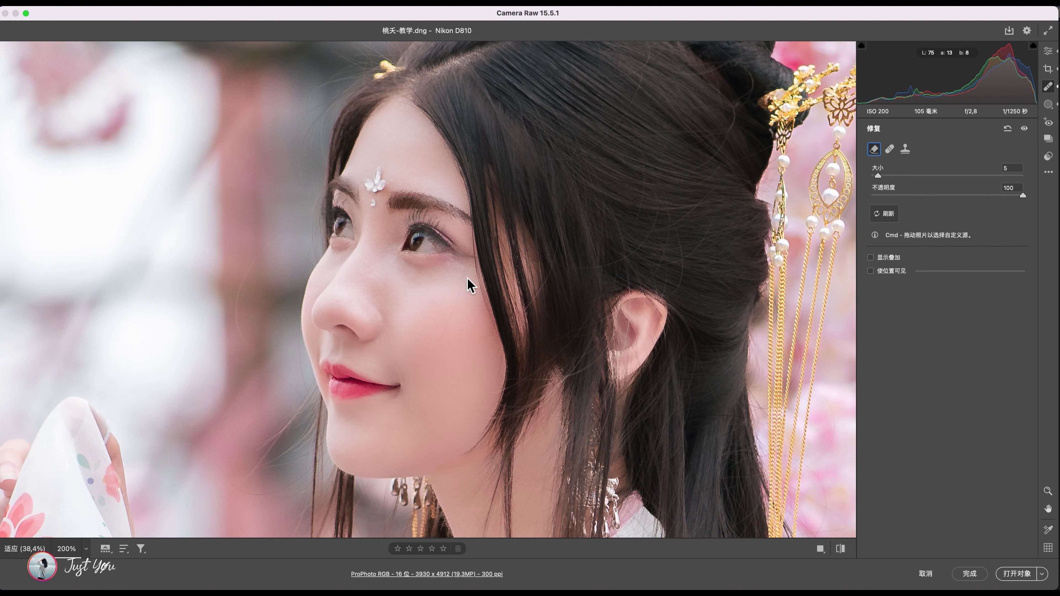
left_click_drag(466, 299, 505, 306)
mouse_move(470, 241)
left_mouse_down()
mouse_move(442, 343)
mouse_move(421, 365)
left_mouse_up()
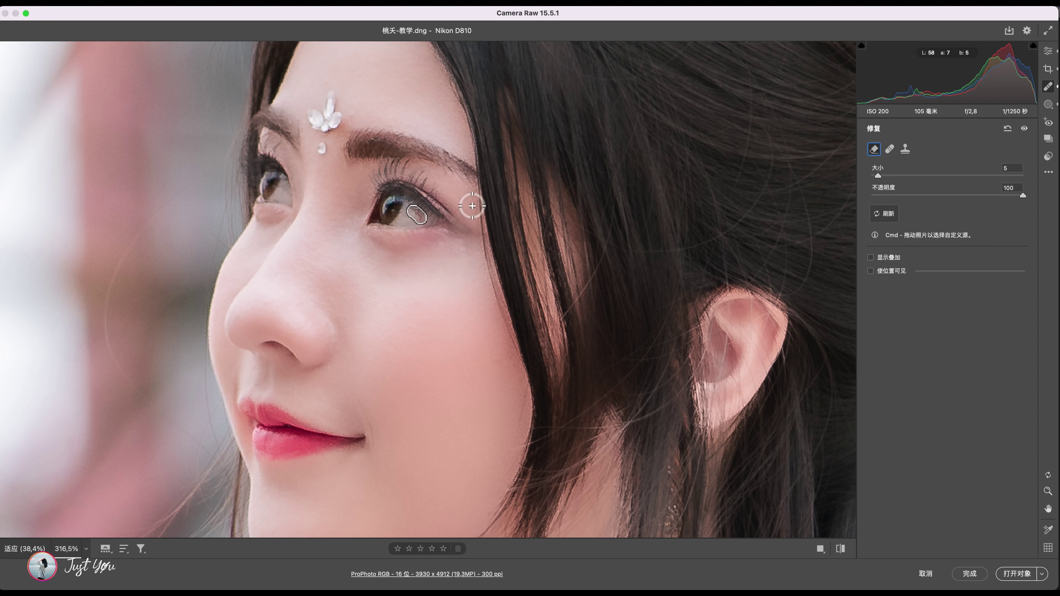
left_click(1025, 130)
left_click(29, 549)
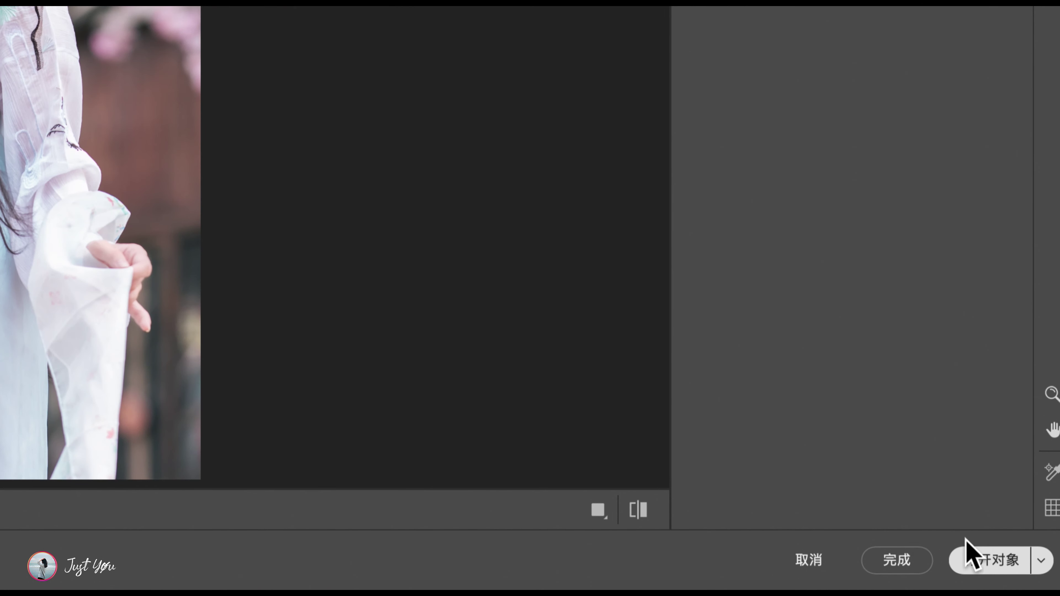
- Open the adjusted photo in Photoshop 2023 and bring up the healing and removal tools
left_click(981, 567)
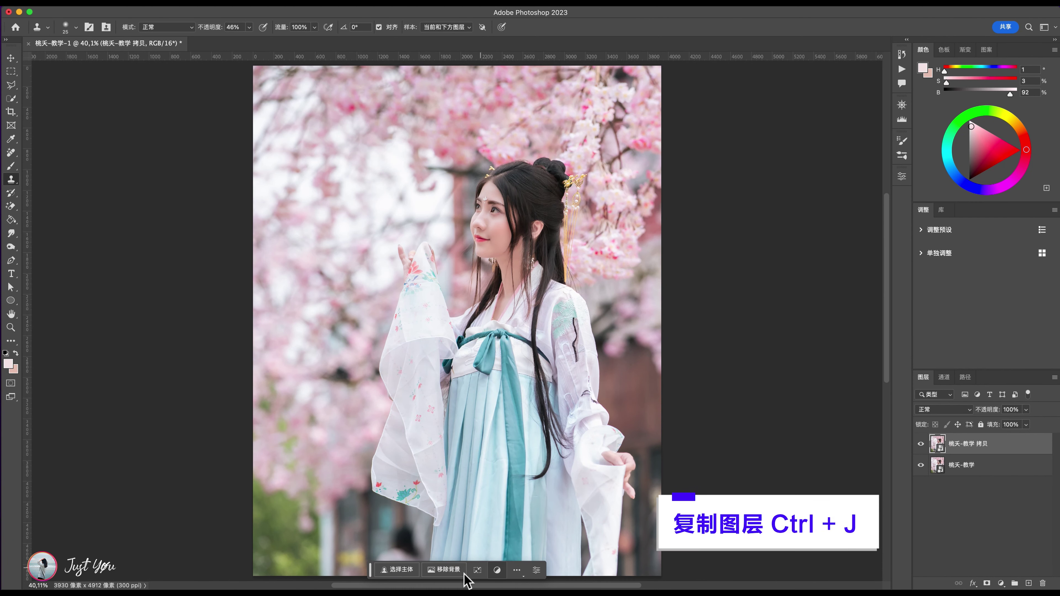
left_click_drag(369, 570, 675, 570)
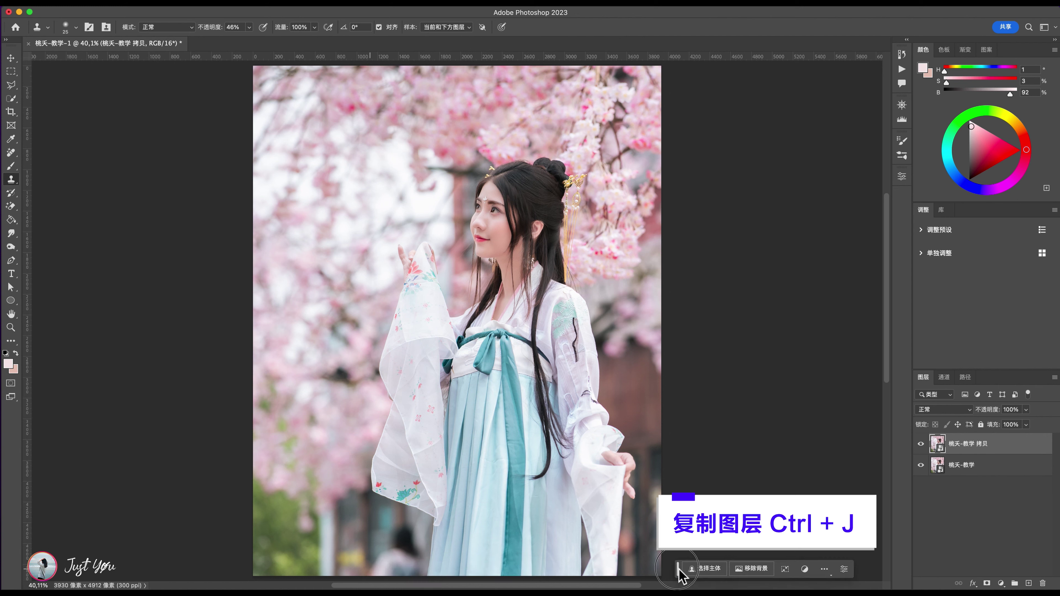
right_click(11, 153)
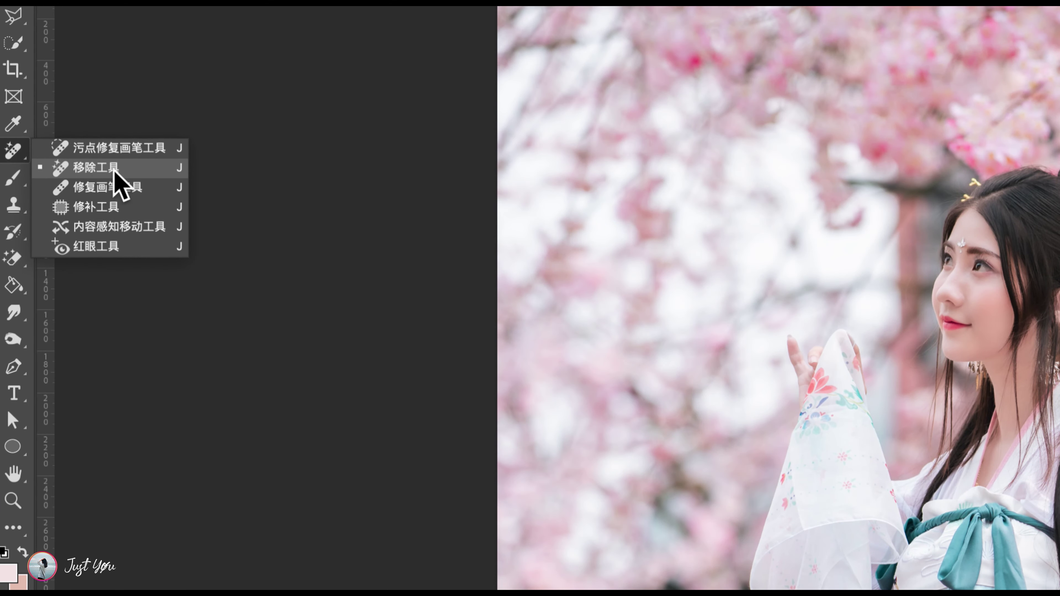
- Choose the Remove tool and rasterize the copied layer so it can be edited
left_click(103, 168)
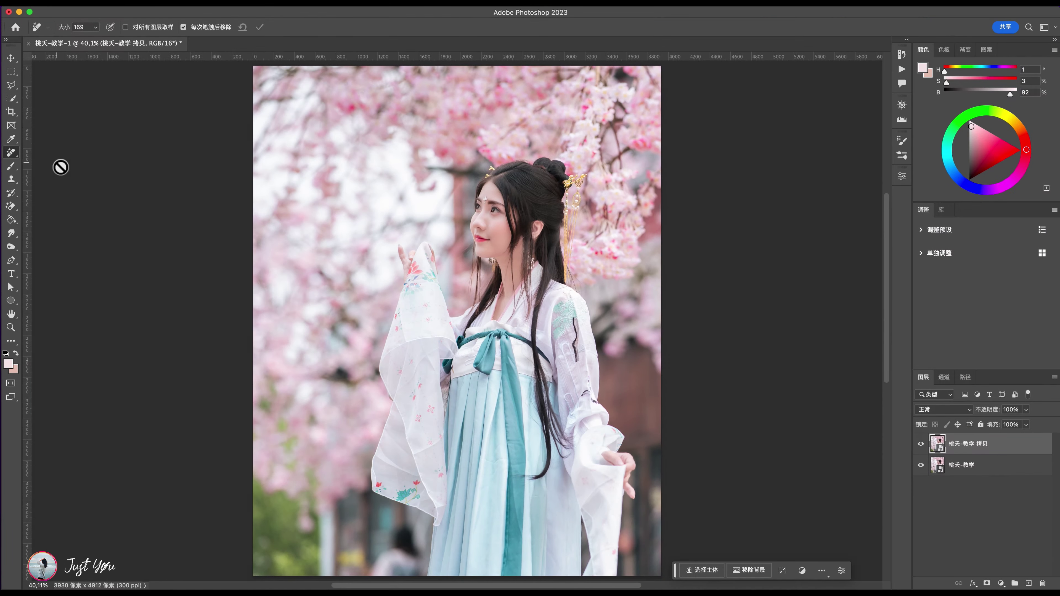
left_click(408, 544)
left_click(547, 217)
right_click(957, 447)
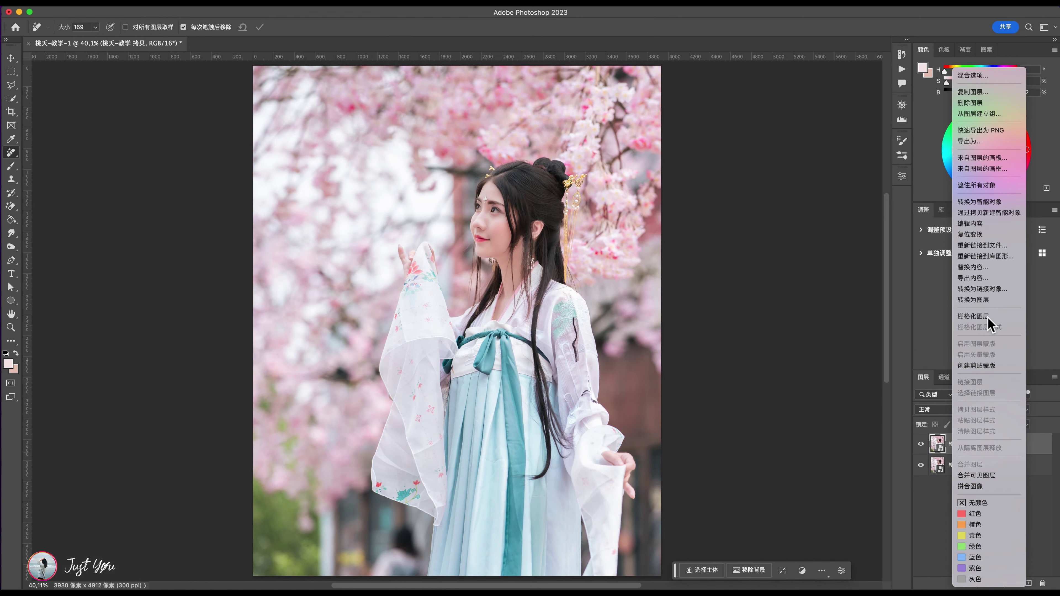
left_click(967, 321)
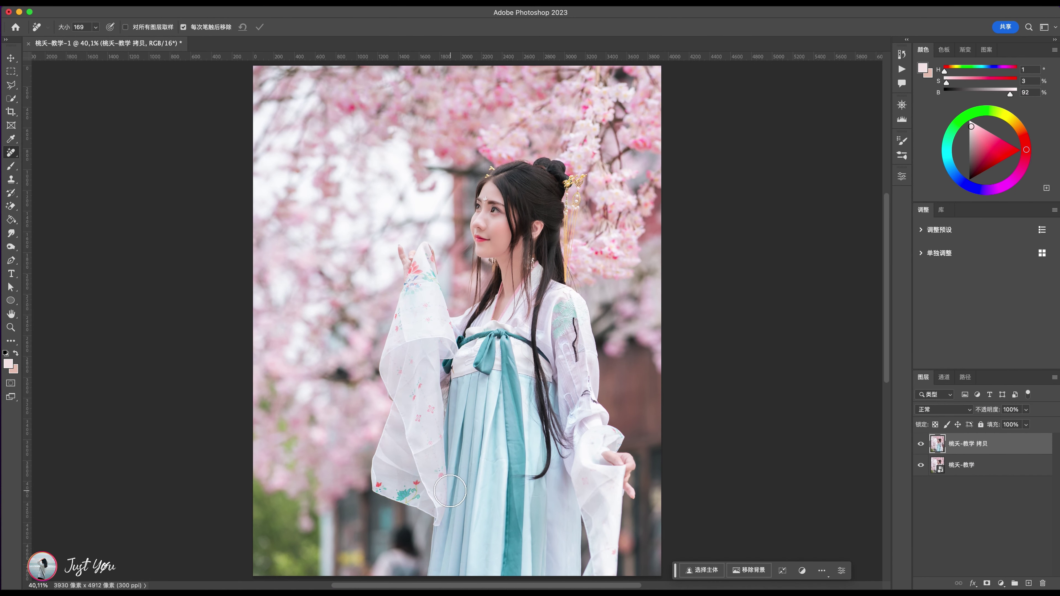
- Erase the dark passer-by behind the lower sleeve and compare with the original
mouse_move(401, 532)
left_mouse_down()
mouse_move(381, 562)
mouse_move(386, 576)
mouse_move(405, 548)
left_mouse_up()
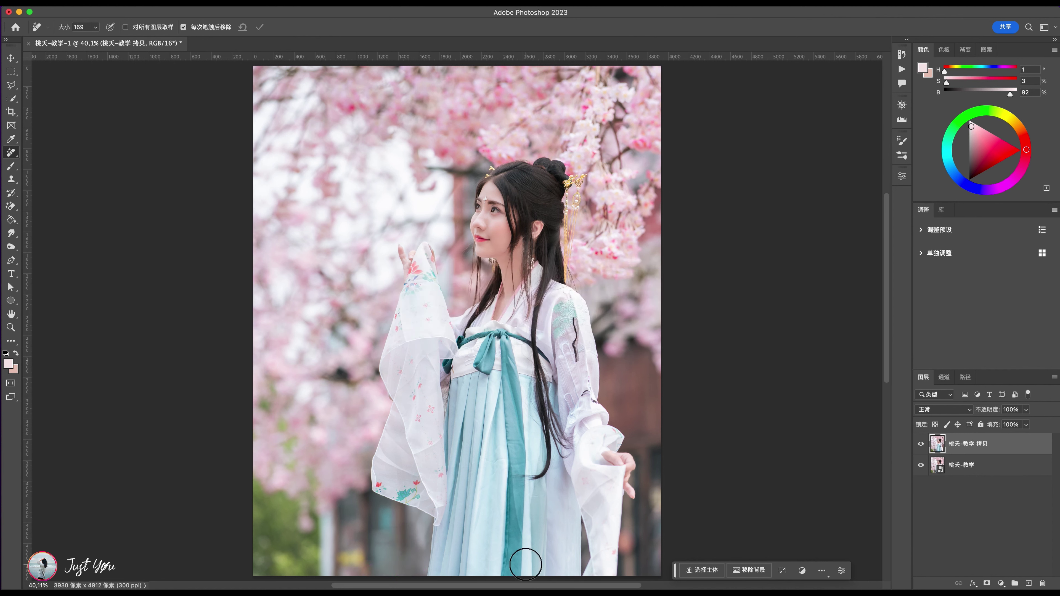
left_click(921, 444)
left_click(921, 444)
left_click(921, 444)
left_click(921, 444)
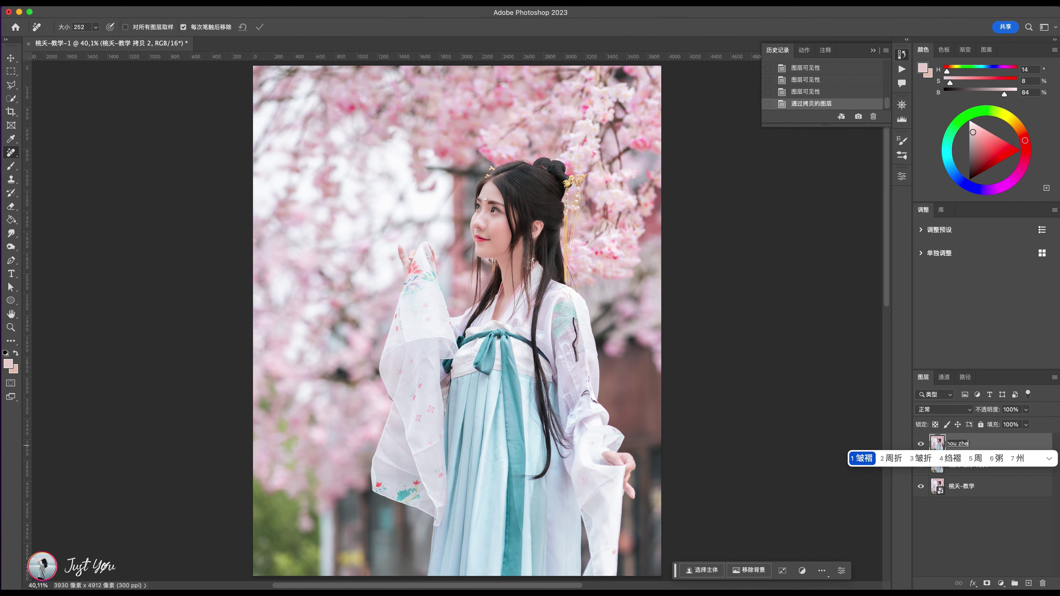
- Name the new layer '皱褶' and zoom to about 97% on the waist and sleeves
key("space")
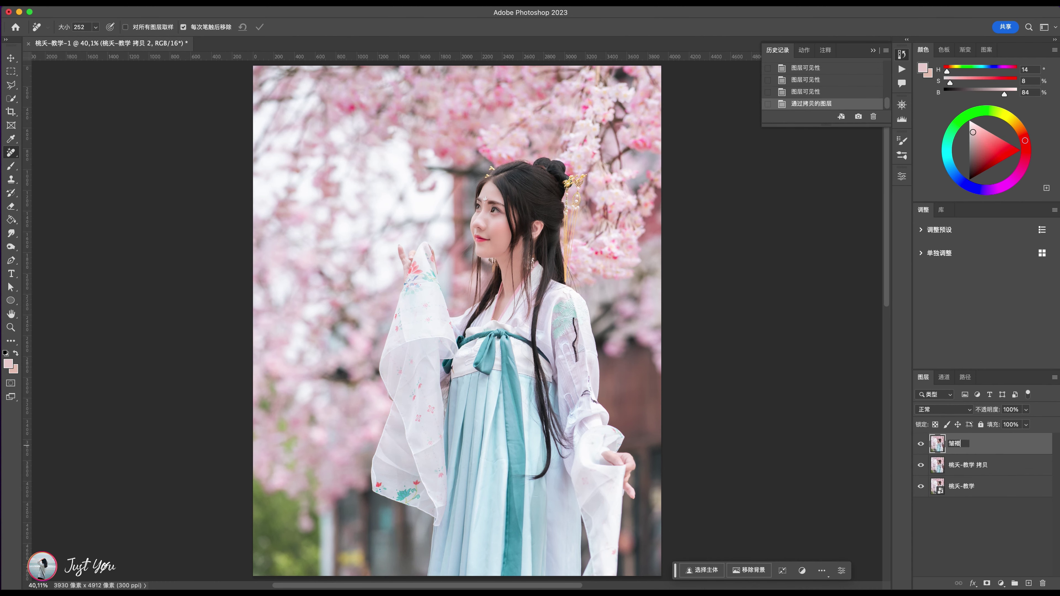
key("Return")
left_click_drag(457, 437, 499, 419)
left_click_drag(593, 407, 438, 277)
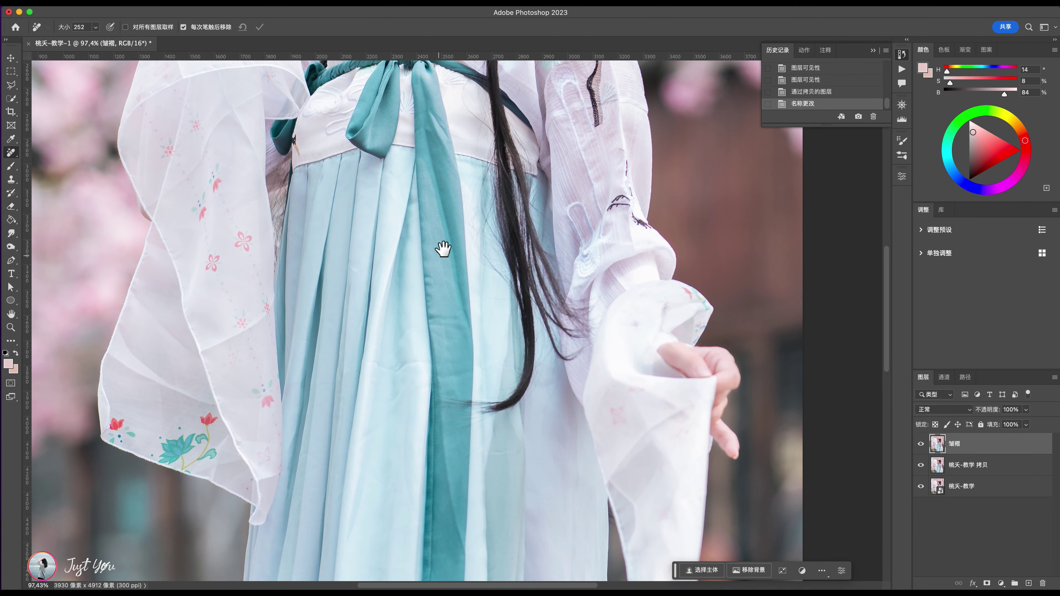
- Heal the sleeve creases with the Spot Healing Brush set to Content-Aware
right_click(13, 153)
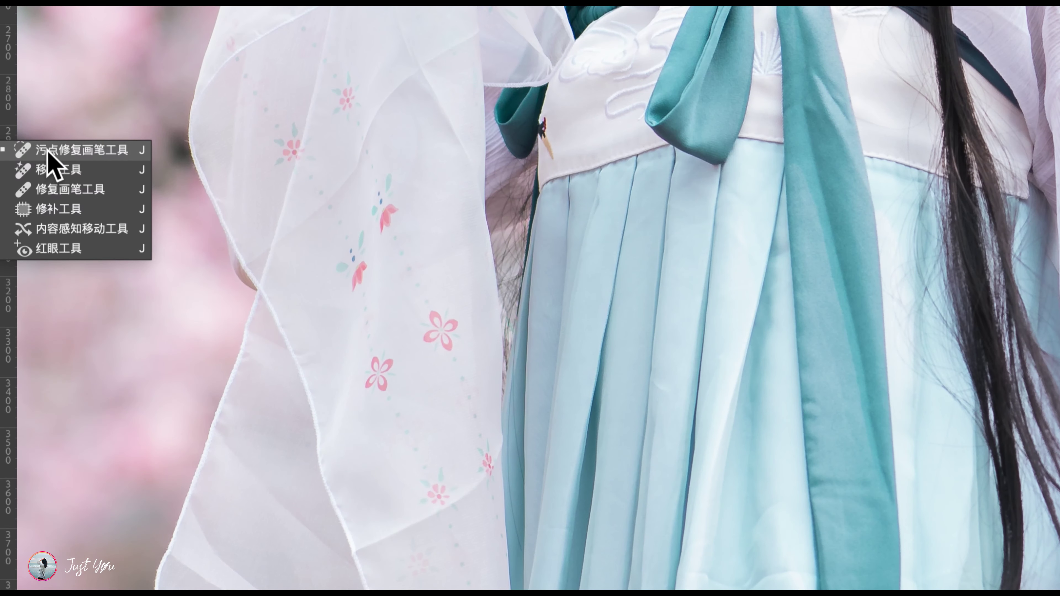
left_click(47, 151)
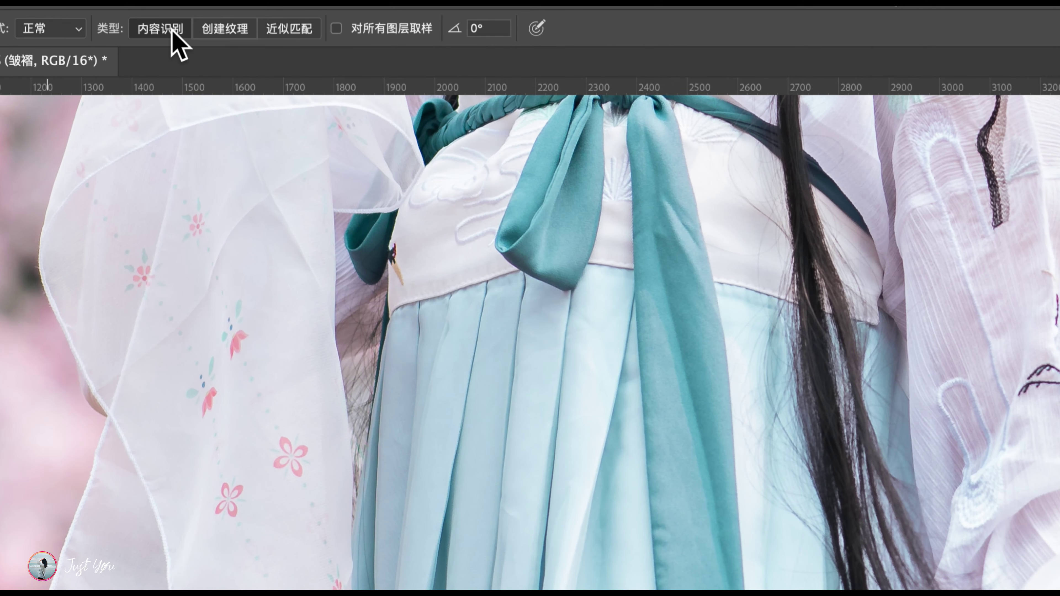
left_click(76, 28)
left_click_drag(257, 95, 161, 200)
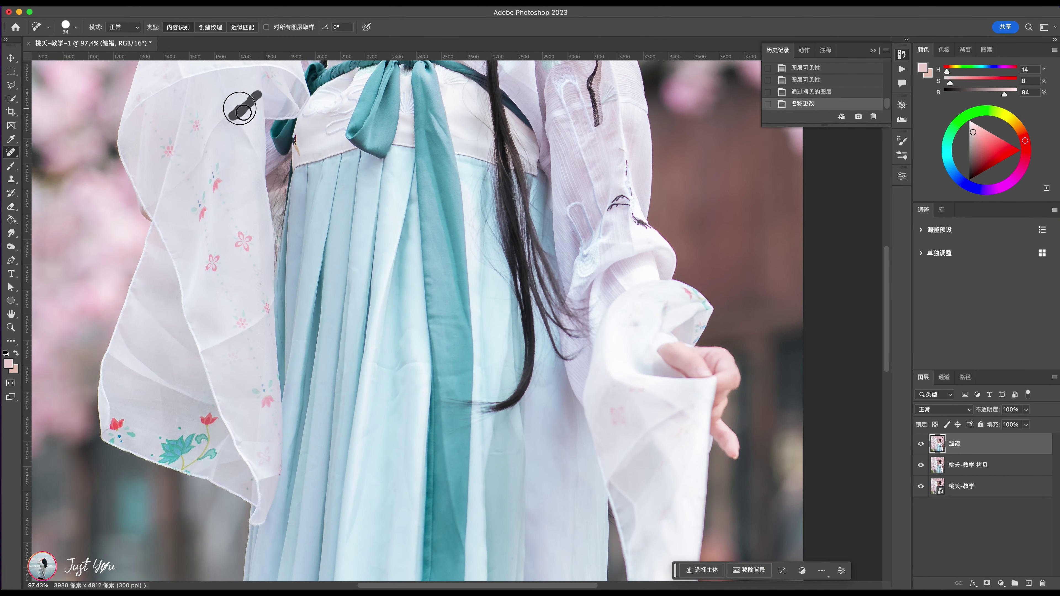
left_click_drag(144, 112, 143, 172)
mouse_move(272, 301)
left_mouse_down()
mouse_move(205, 351)
mouse_move(215, 346)
left_mouse_up()
left_click_drag(258, 414, 272, 479)
left_click_drag(121, 332, 168, 383)
mouse_move(116, 356)
left_mouse_down()
mouse_move(208, 402)
mouse_move(160, 370)
left_mouse_up()
left_click_drag(141, 298, 176, 347)
mouse_move(162, 382)
left_mouse_down()
mouse_move(171, 423)
mouse_move(250, 480)
left_mouse_up()
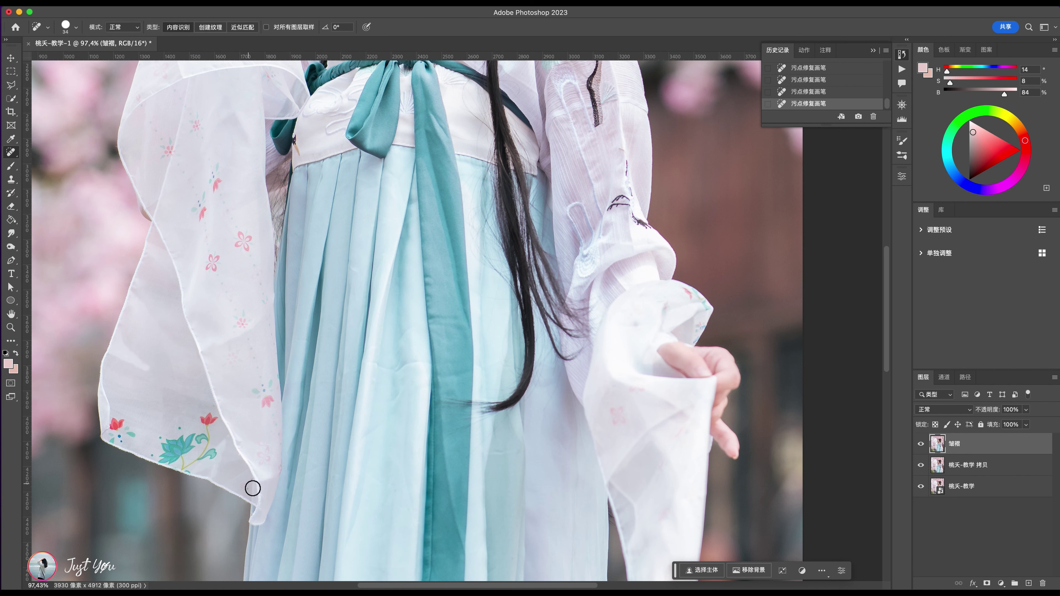
- Heal the creases on the skirt
left_click_drag(496, 327, 522, 300)
left_click_drag(403, 337, 450, 336)
left_click_drag(438, 311, 424, 316)
- Smooth the fold on the teal ribbon, redoing it with Content-Aware after trying Proximity Match
left_click(242, 27)
mouse_move(469, 125)
left_mouse_down()
mouse_move(430, 249)
mouse_move(415, 245)
mouse_move(437, 308)
left_mouse_up()
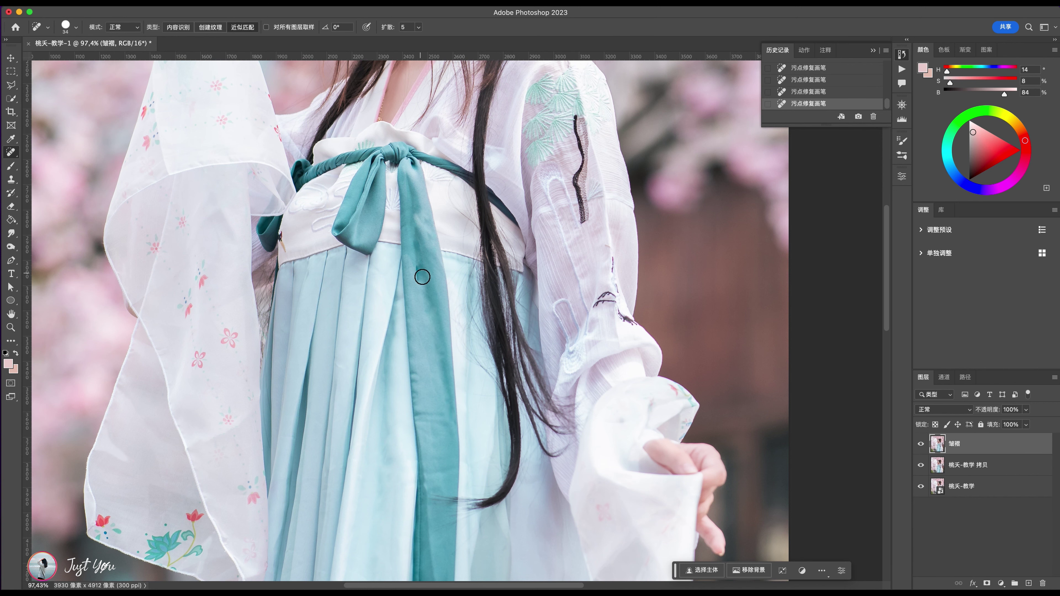
scroll(434, 292, "down", 3)
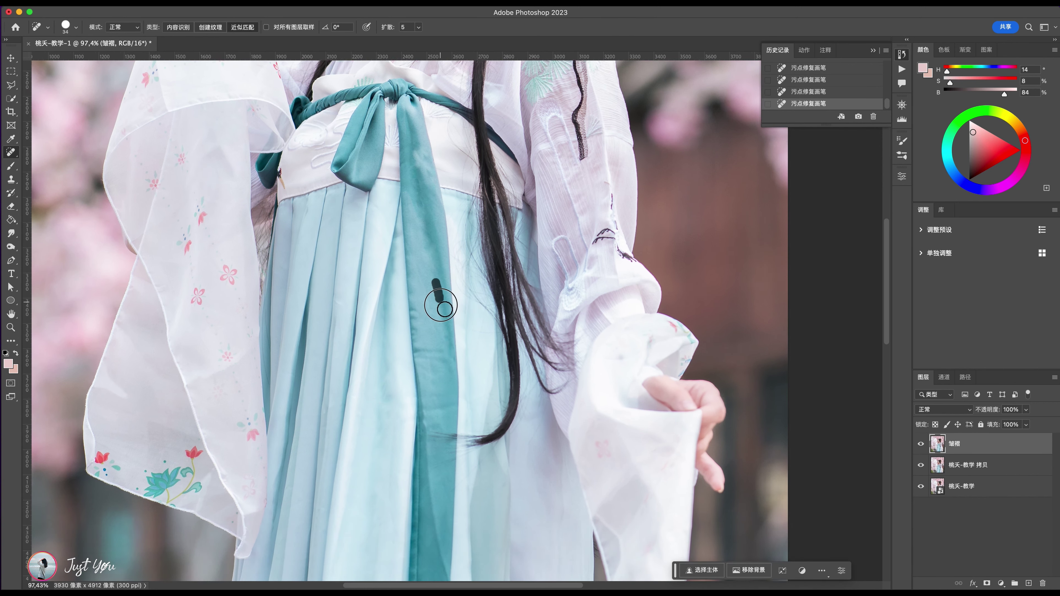
scroll(426, 331, "down", 3)
scroll(426, 331, "left", 1)
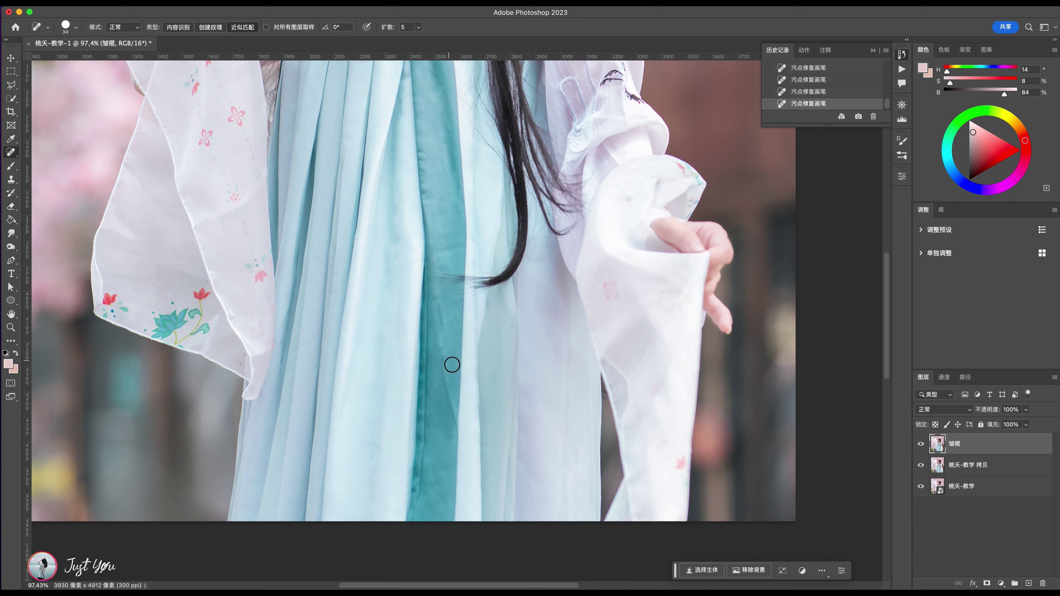
scroll(455, 424, "down", 2)
left_click_drag(433, 411, 423, 435)
left_click_drag(426, 449, 421, 464)
mouse_move(434, 408)
left_mouse_down()
mouse_move(422, 425)
mouse_move(427, 417)
left_mouse_up()
key("super+z")
key("super+z")
key("super+z")
left_click(175, 28)
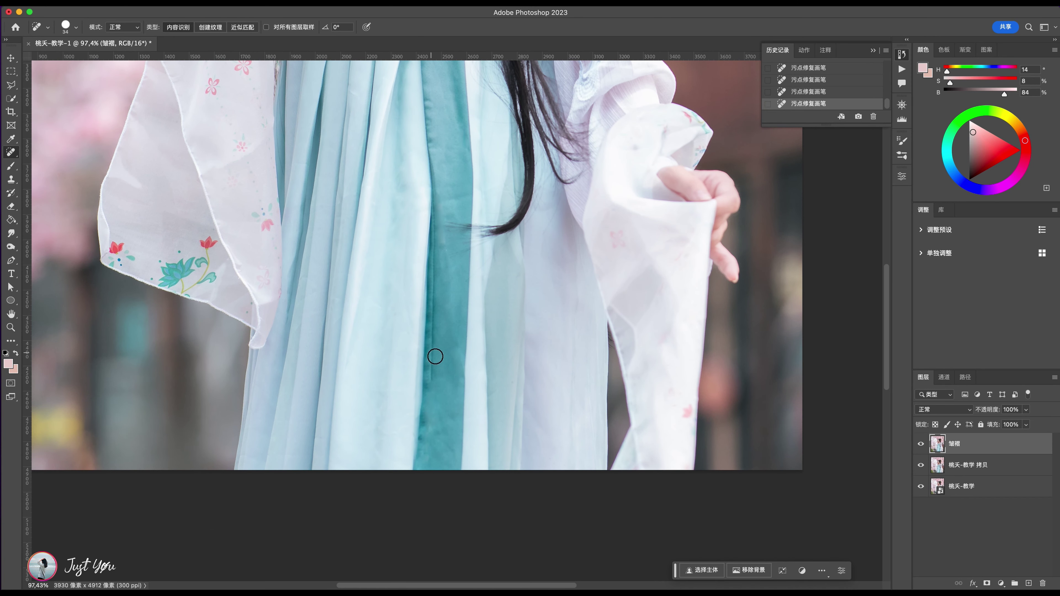
left_click_drag(436, 357, 429, 315)
- Toggle the 皱褶 layer on and off to compare, leaving it visible
scroll(443, 334, "down", 5)
left_click(923, 445)
left_click(922, 445)
left_click(921, 444)
left_click(920, 444)
left_click(921, 444)
left_click(921, 444)
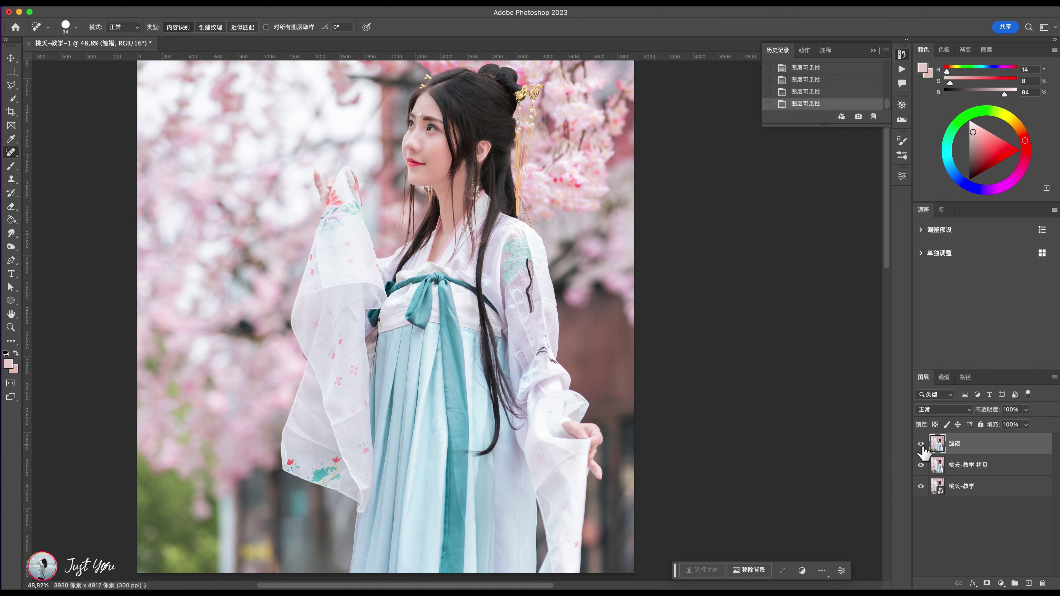
left_click(921, 444)
left_click(921, 446)
left_click(921, 447)
left_click(921, 446)
- Select the background right of the woman and generate a fill with the prompt 'flowers'
key("super+0")
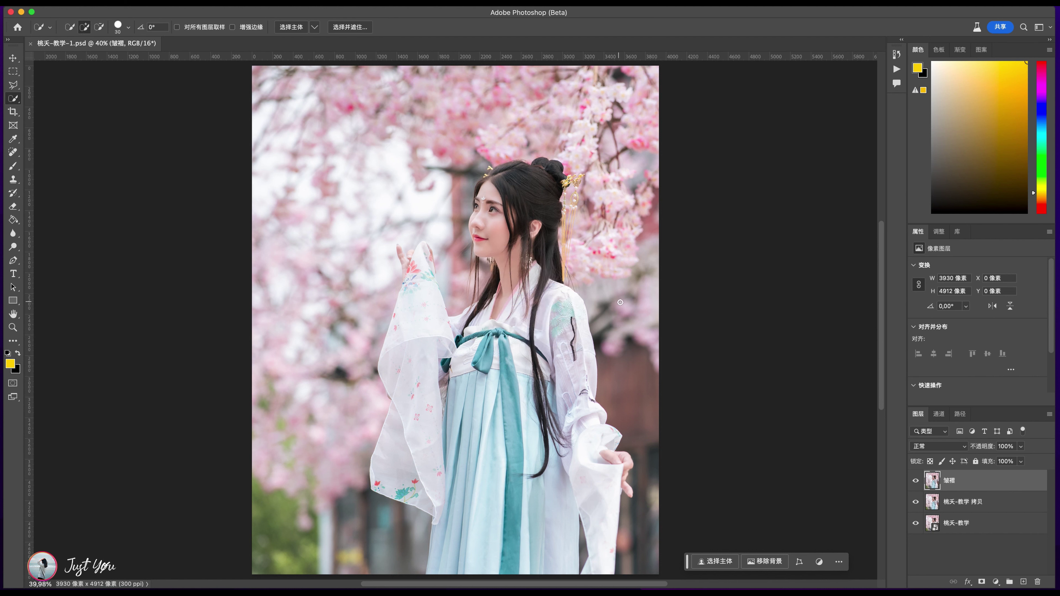
left_click(635, 313)
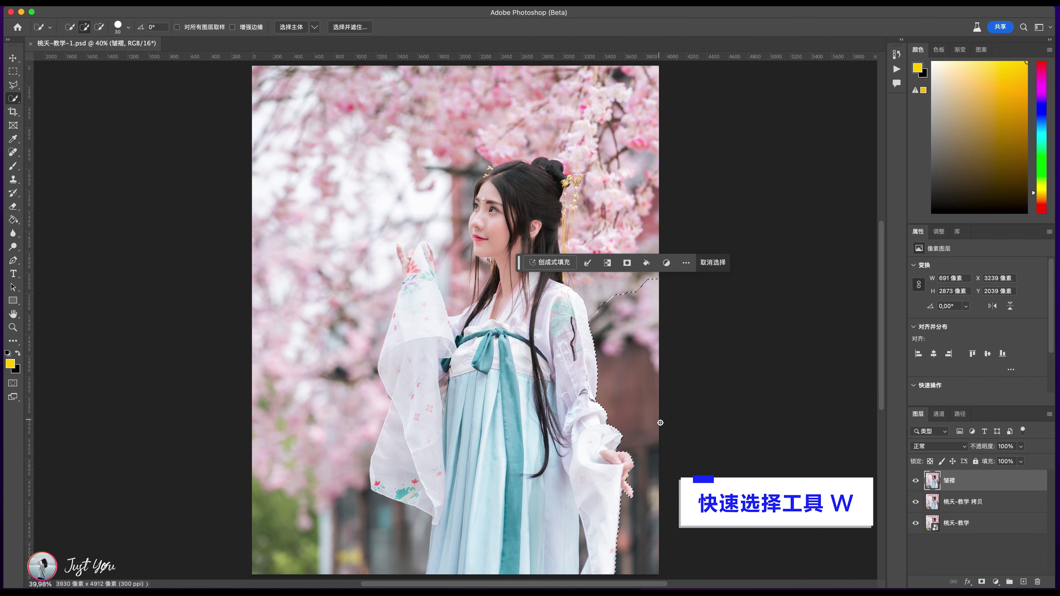
left_click(651, 292)
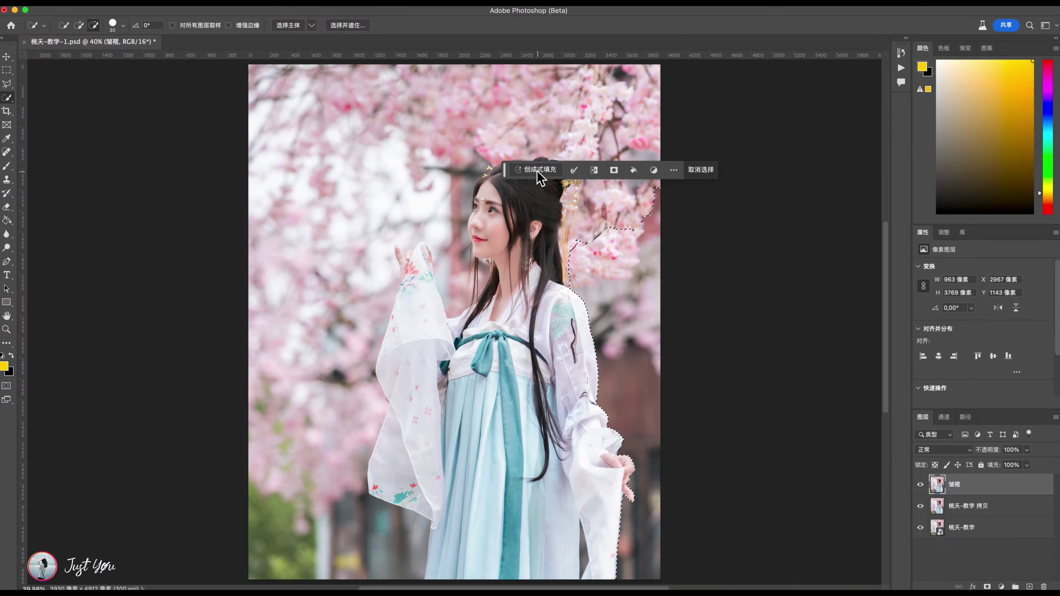
left_click(538, 171)
type("flowers")
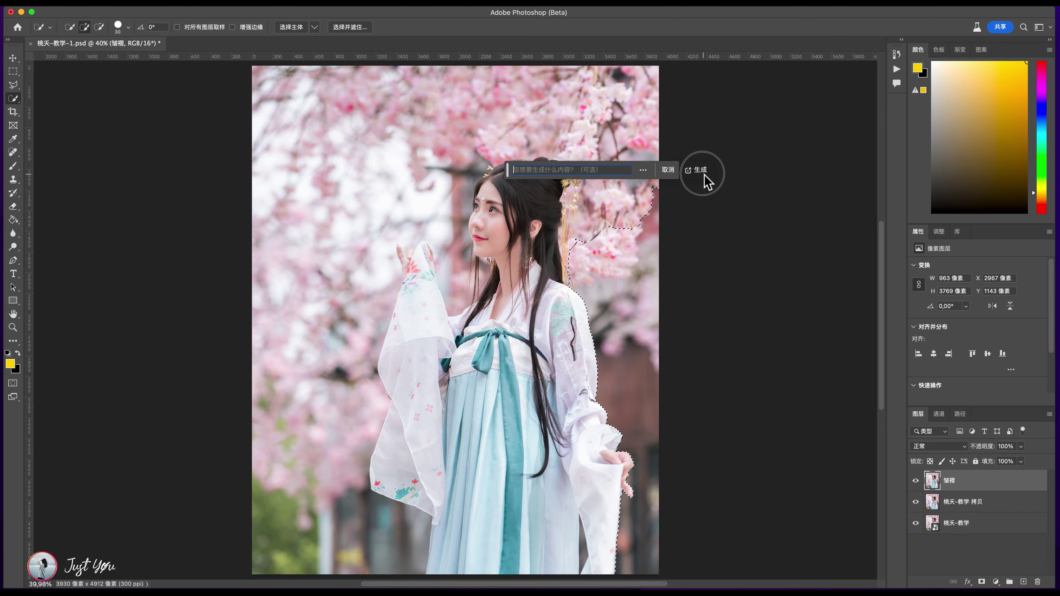
left_click(702, 170)
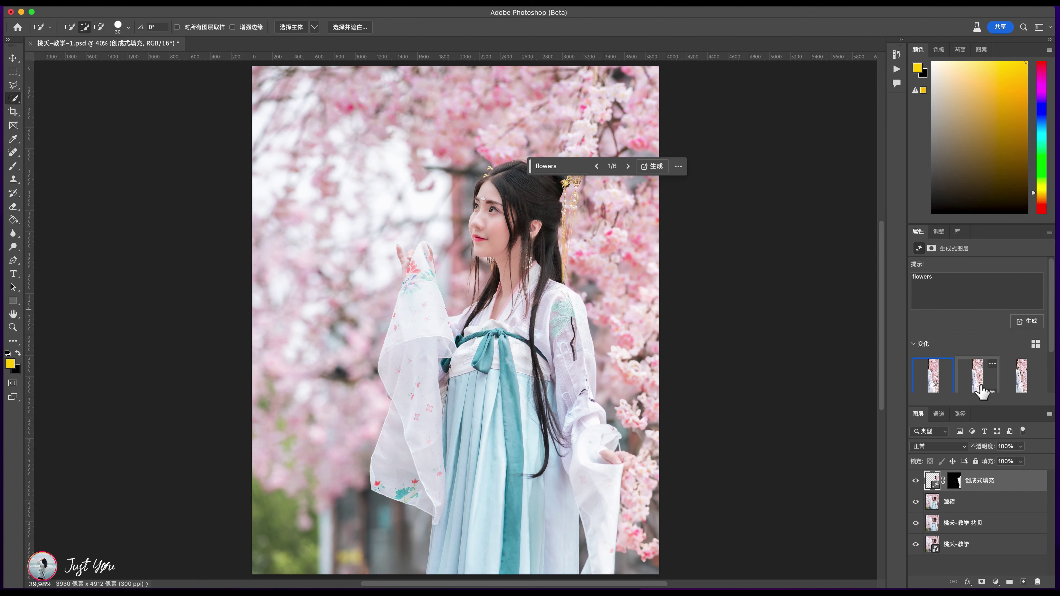
- Preview the three variations, keep the first, and toggle the generated blossoms to compare
left_click(982, 391)
left_click(1019, 385)
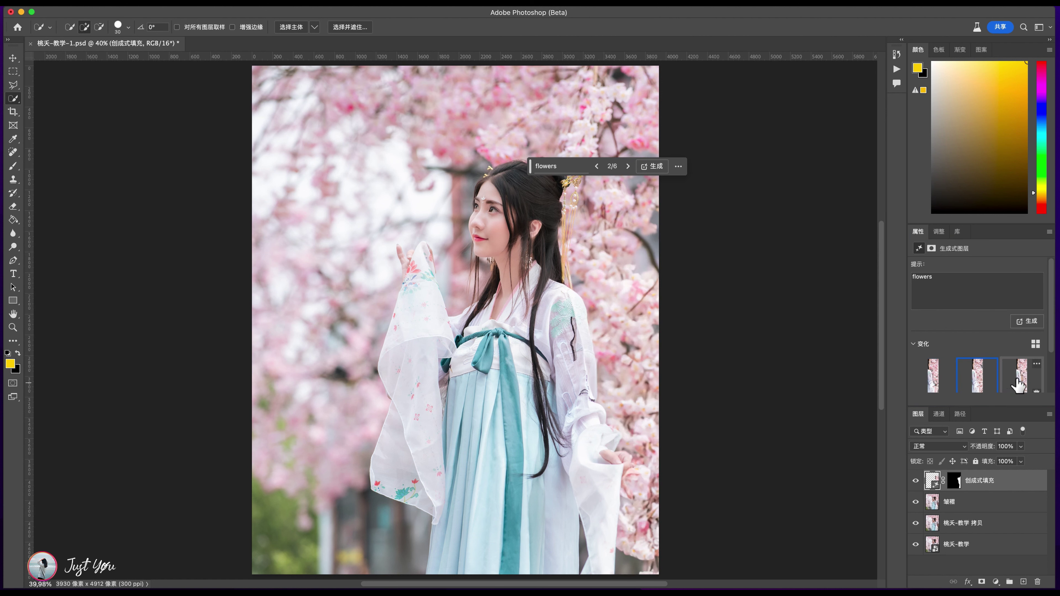
left_click(937, 391)
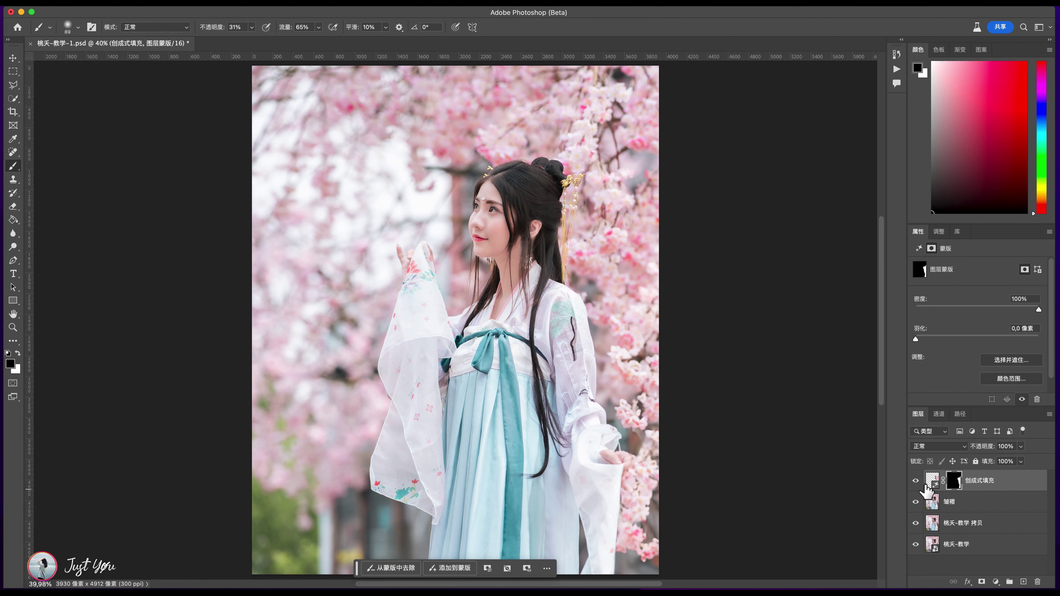
left_click(916, 483)
left_click(916, 482)
left_click(915, 481)
left_click(916, 481)
left_click(916, 481)
left_click(916, 481)
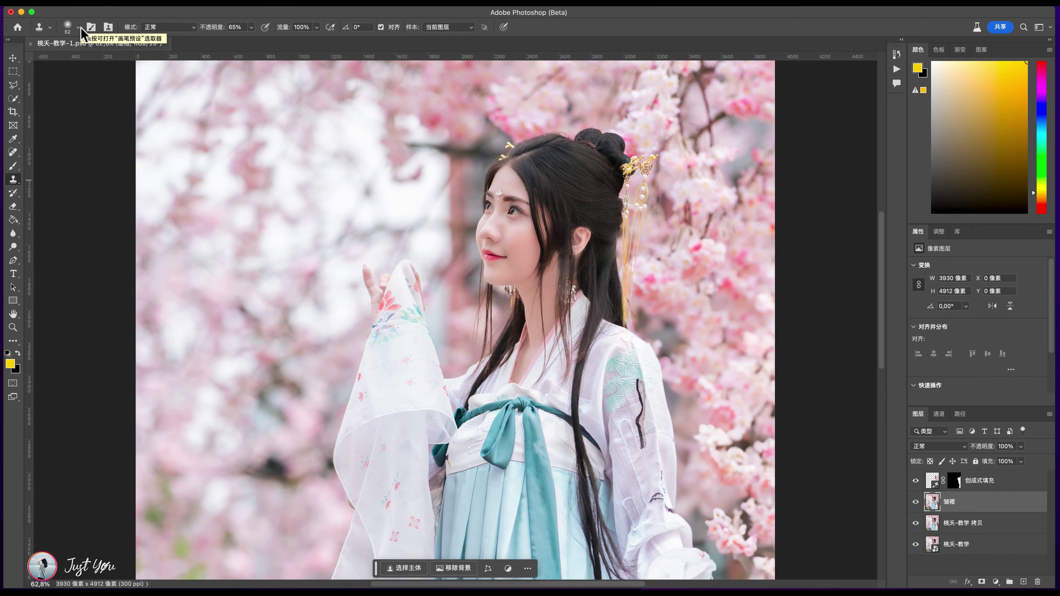
- Clone blossom background over the pillar and grey pole beside her head with a 185 brush
left_click(78, 27)
left_click_drag(108, 60, 109, 60)
left_click(224, 306, "alt")
left_click_drag(457, 169, 454, 175)
left_click_drag(455, 197, 465, 274)
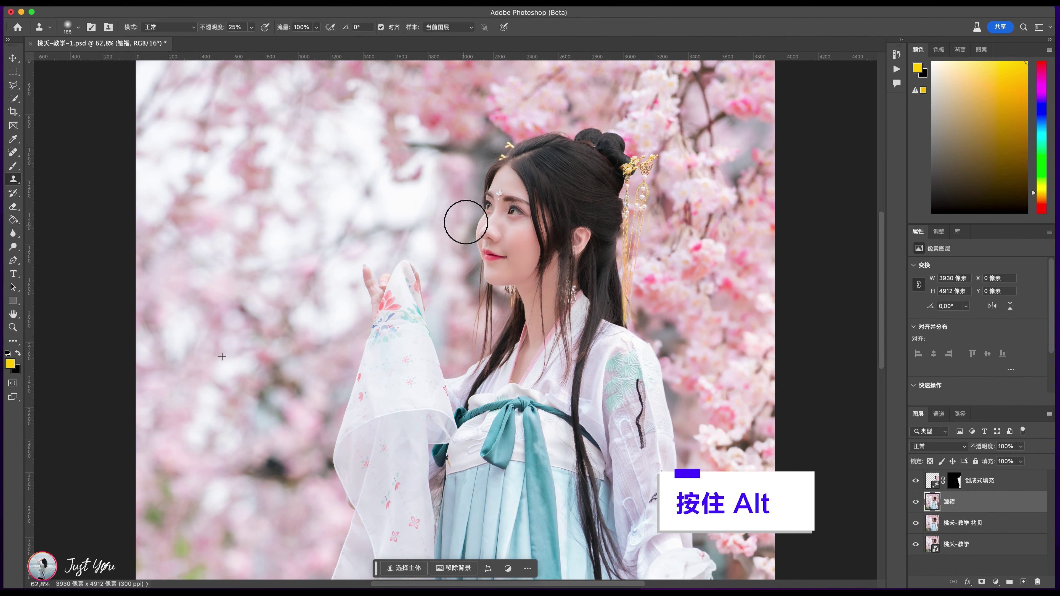
left_click_drag(487, 142, 438, 150)
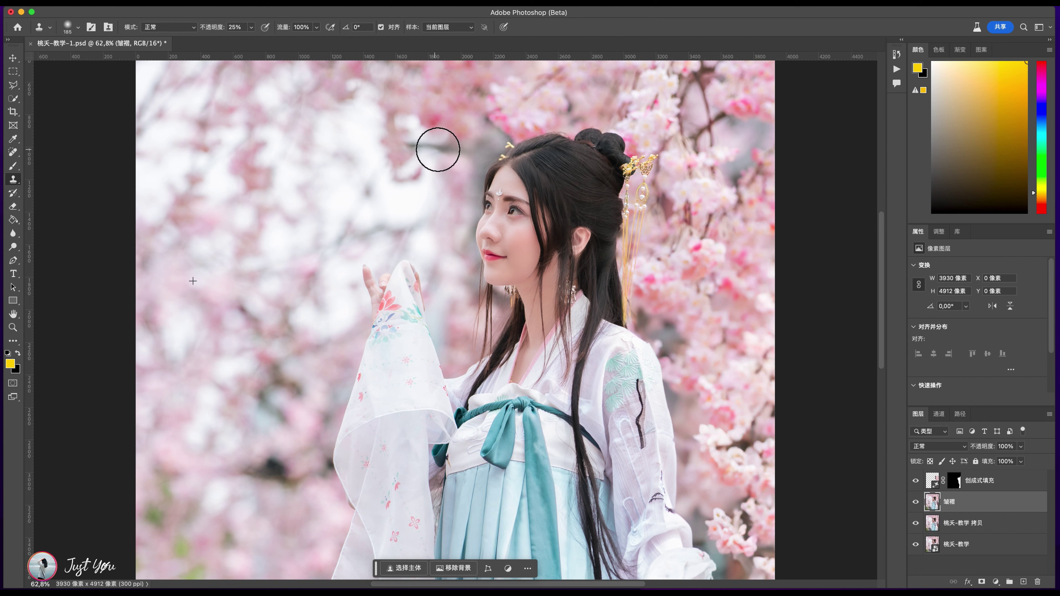
- Fit the photo on screen and toggle the 皱褶 layer to compare before and after
key("super+0")
key("v")
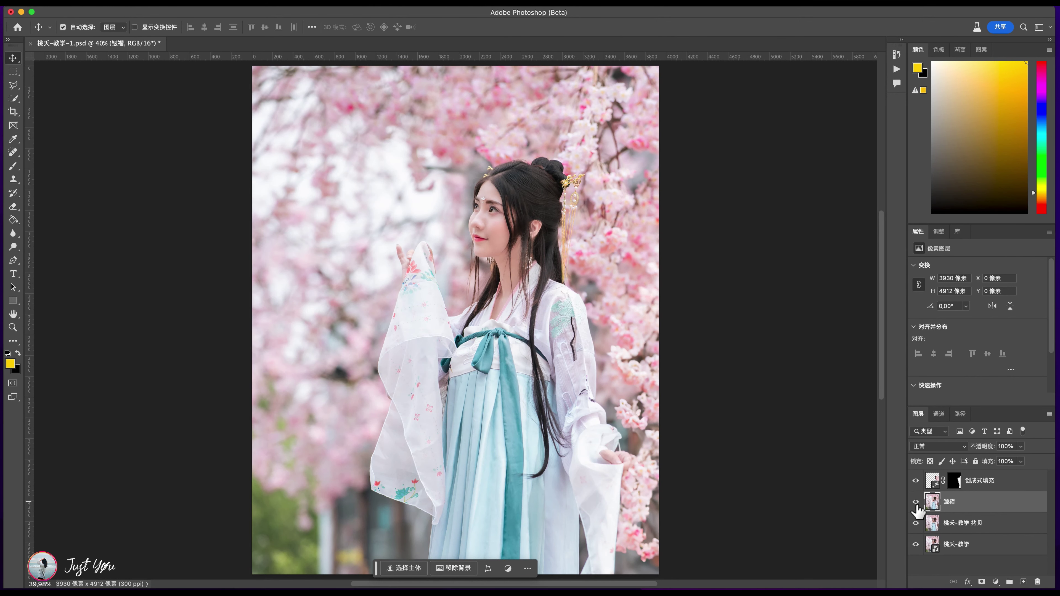
left_click(916, 503)
left_click(916, 503)
left_click(916, 503)
left_click(916, 503)
left_click(916, 503)
- Show the 皱褶 layer again, then copy a blurred pink petal patch from Illustrator's 花瓣.ai artwork
left_click(916, 503)
left_click(256, 582)
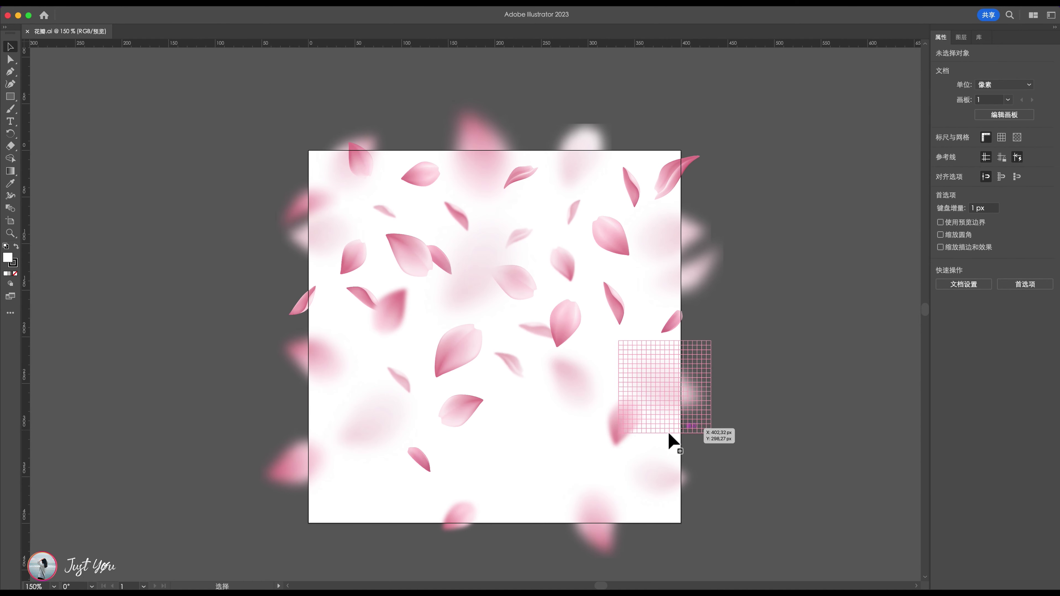
left_click_drag(672, 438, 379, 435)
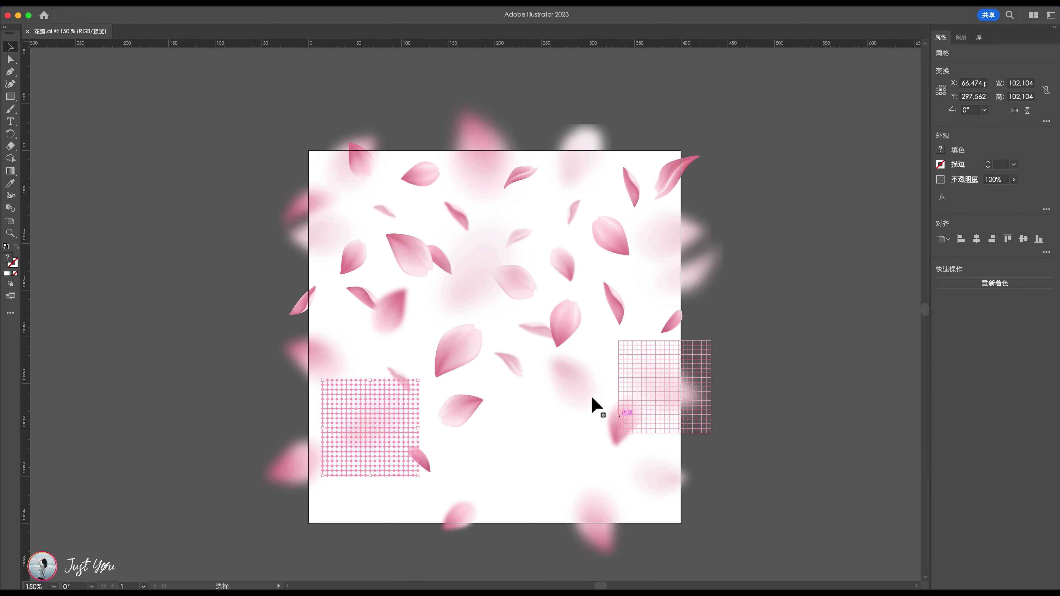
left_click_drag(366, 454, 289, 478)
key("ctrl+c")
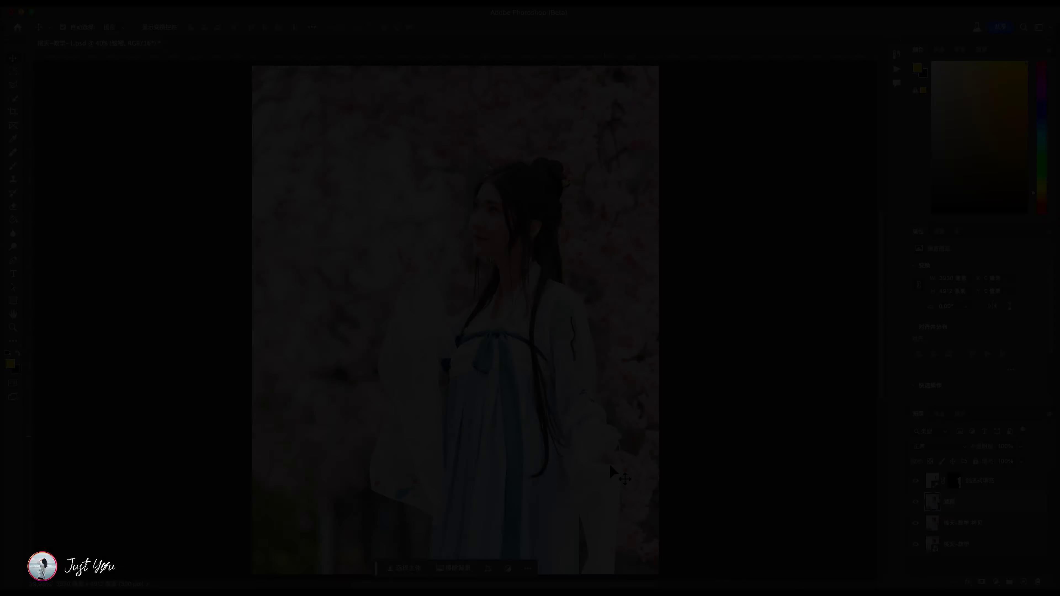
- Paste the petal patch as pixels, enlarged at lower right above 创成式填充, at 65% opacity
key("ctrl+v")
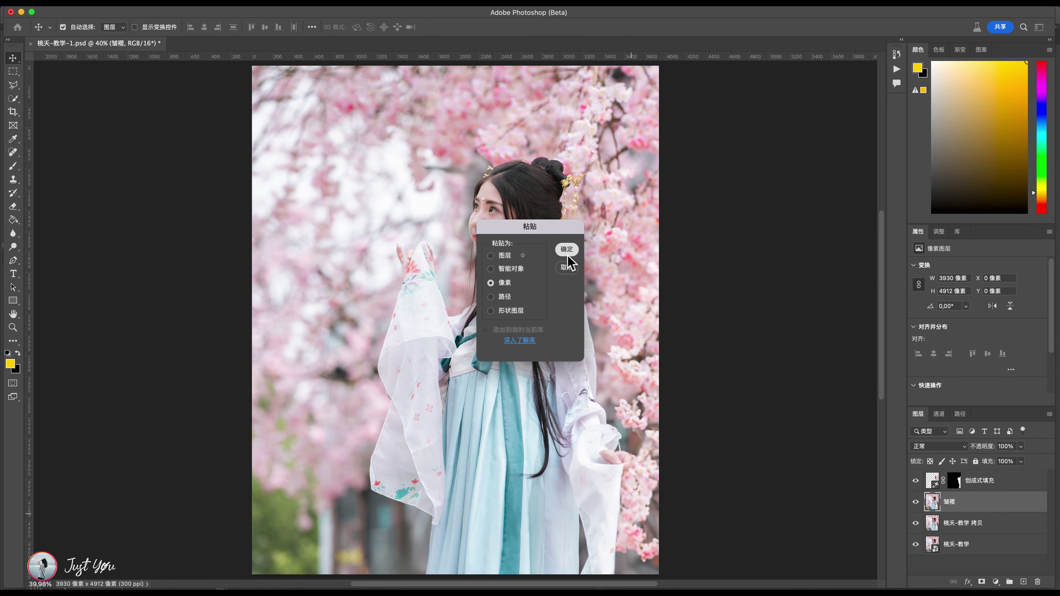
left_click(567, 251)
left_click_drag(481, 324, 685, 324)
left_click_drag(579, 341, 616, 577)
left_click(954, 506)
left_click_drag(954, 510, 934, 488)
left_click(1021, 446)
left_click_drag(1018, 462, 997, 464)
left_click_drag(611, 539, 331, 204)
- Rotate and enlarge the copied patch at upper left, fade it to 15%, and add a new layer
key("super+t")
left_click_drag(464, 203, 489, 181)
left_click_drag(362, 262, 289, 117)
left_click_drag(462, 207, 491, 216)
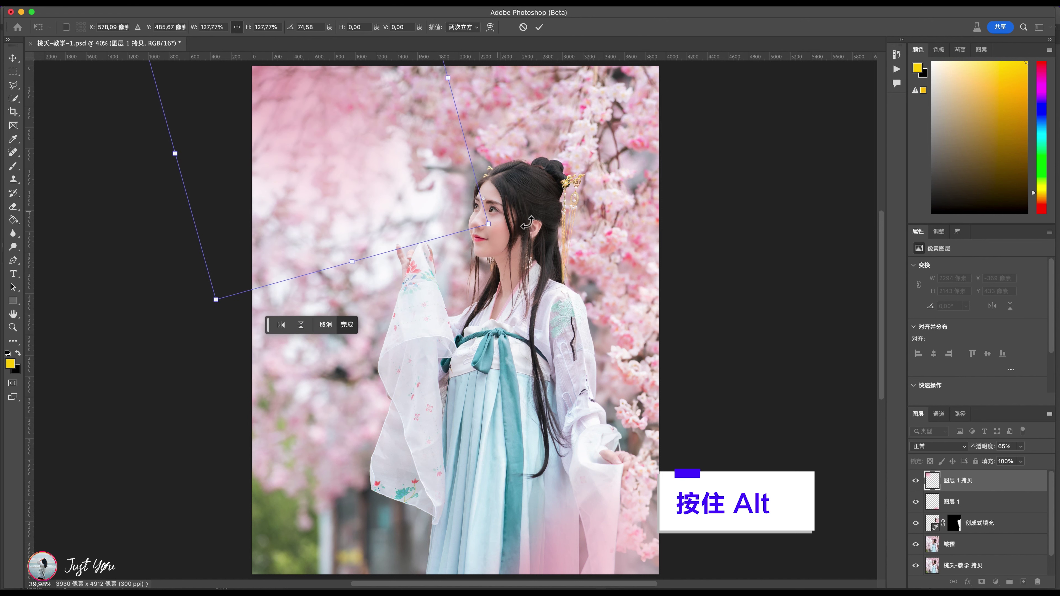
key("Return")
left_click(1021, 446)
left_click_drag(1005, 459, 1009, 458)
left_click(916, 481)
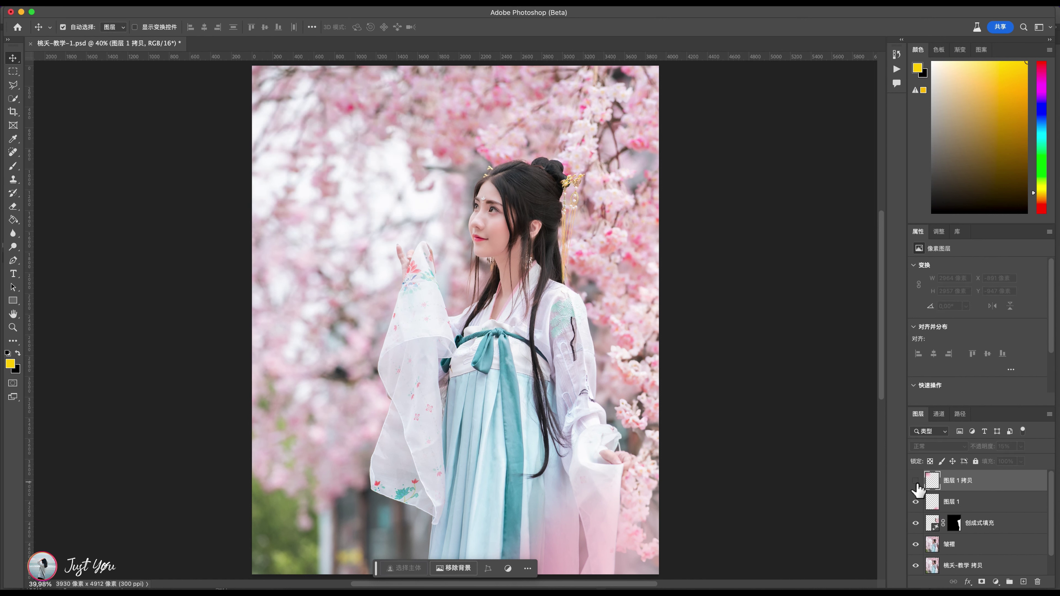
left_click(916, 482)
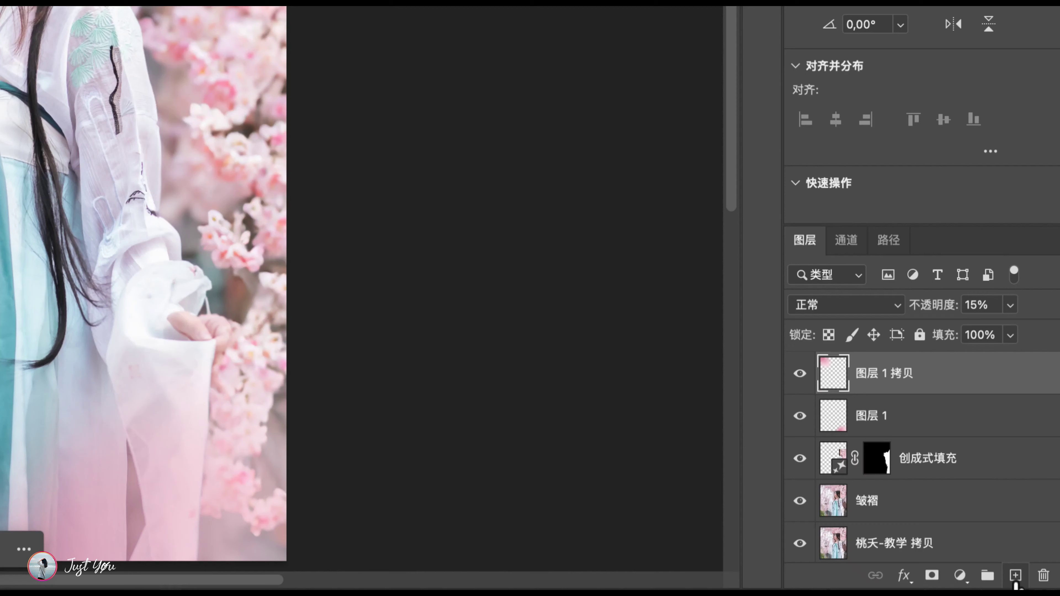
left_click(1024, 582)
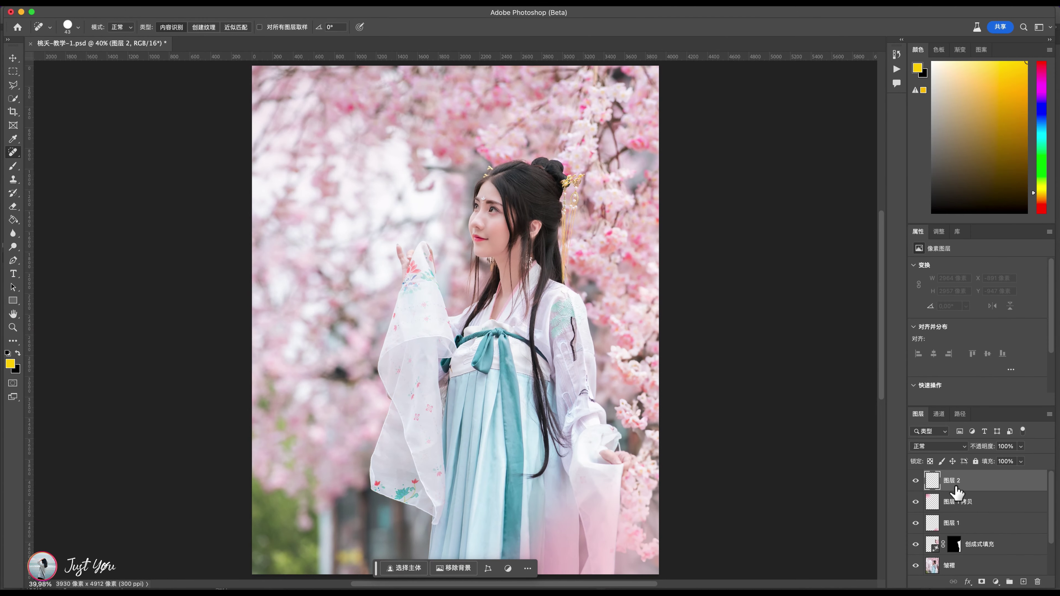
- Set the new layer's blending mode to Soft Light and zoom in on her face
left_click(939, 445)
left_click(921, 503)
left_click_drag(530, 239, 548, 240)
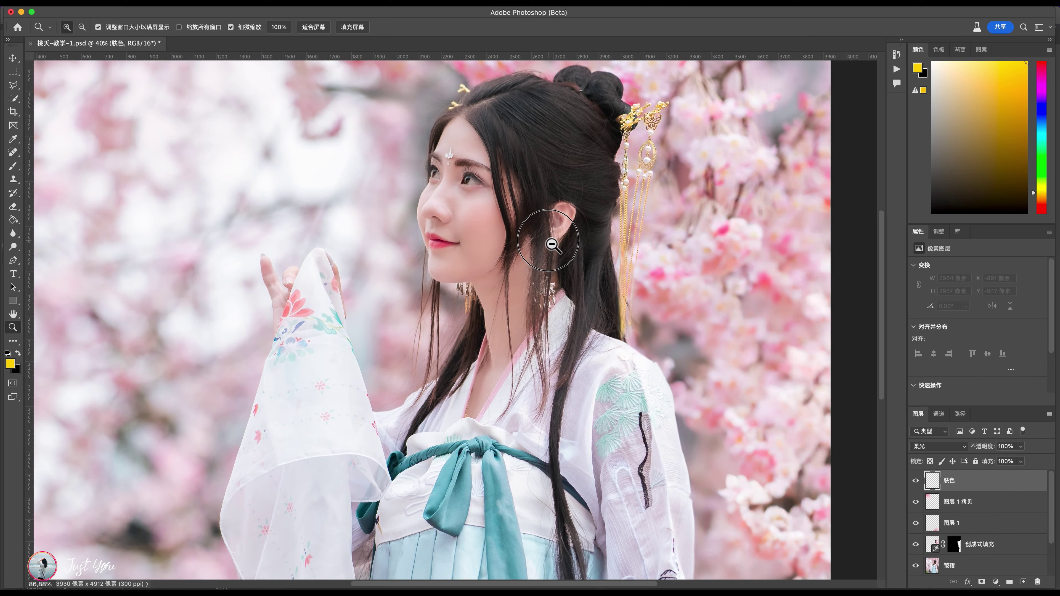
key("j")
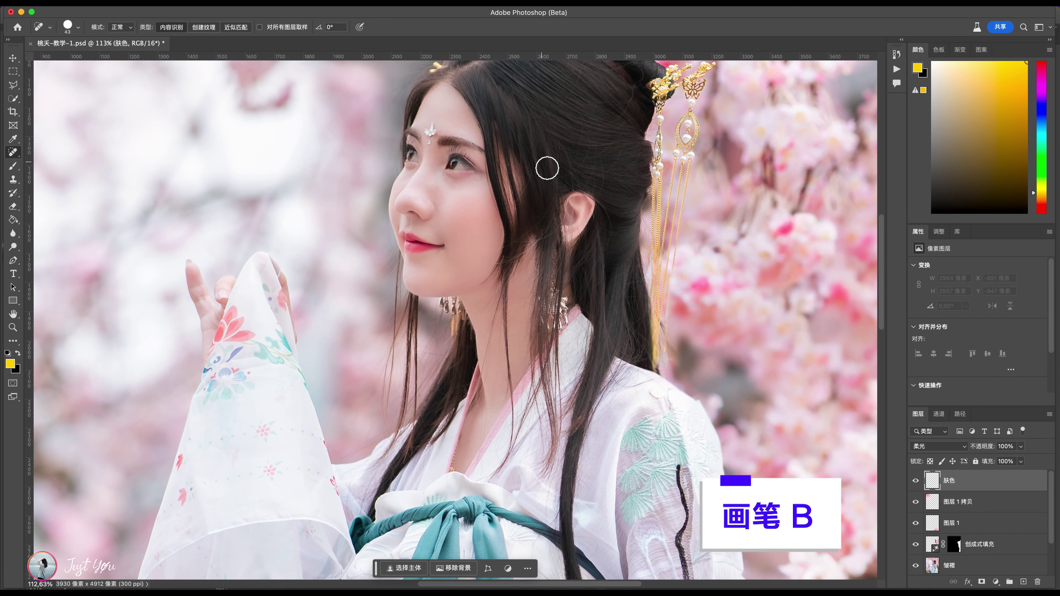
- Paint sampled skin tone over her face and neck with a 77% opacity brush
key("b")
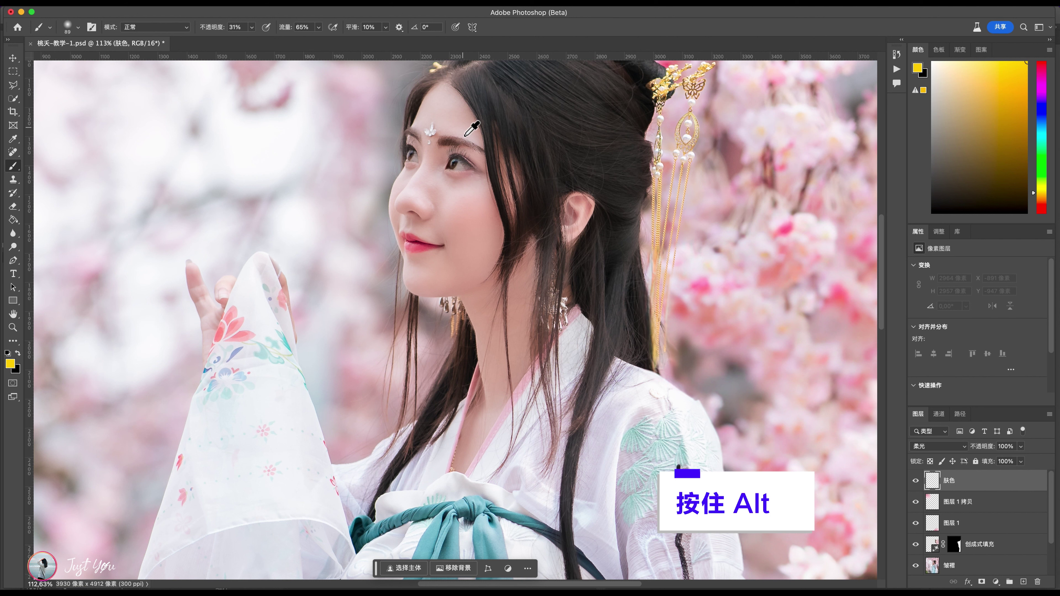
left_click(465, 135, "alt")
left_click(252, 27)
left_click_drag(261, 40, 273, 40)
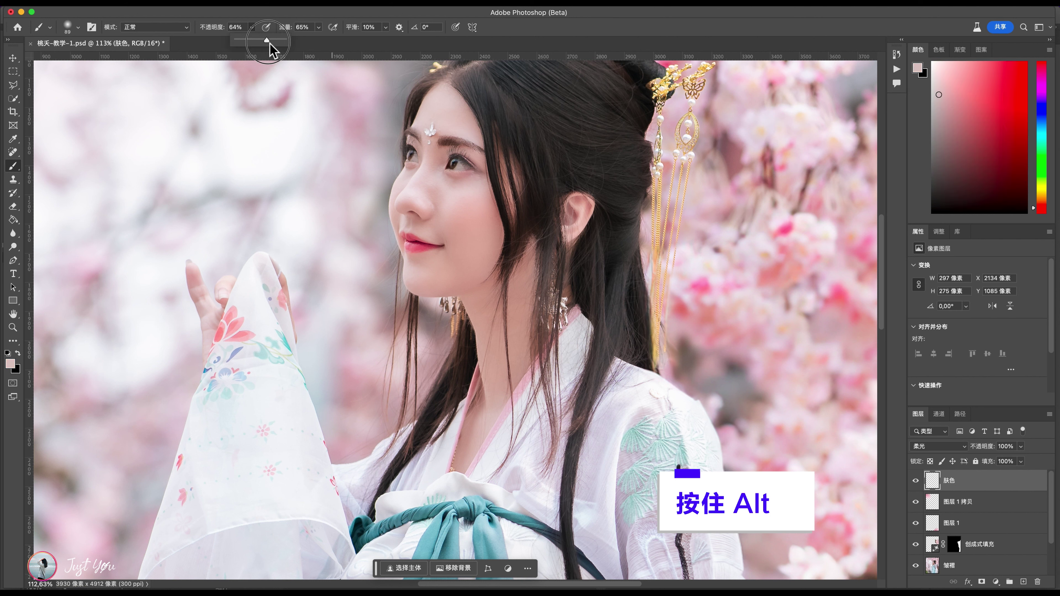
left_click(454, 129, "alt")
mouse_move(459, 121)
left_mouse_down()
mouse_move(421, 173)
mouse_move(414, 258)
mouse_move(455, 267)
mouse_move(492, 247)
mouse_move(497, 374)
mouse_move(519, 353)
mouse_move(497, 281)
left_mouse_up()
mouse_move(480, 387)
left_mouse_down()
mouse_move(500, 331)
mouse_move(468, 201)
mouse_move(434, 192)
mouse_move(403, 233)
mouse_move(444, 276)
mouse_move(466, 165)
left_mouse_up()
- Set the 肤色 layer to 37% opacity and toggle it to compare the skin before and after
left_click(916, 480)
left_click(916, 480)
left_click(916, 481)
left_click(916, 481)
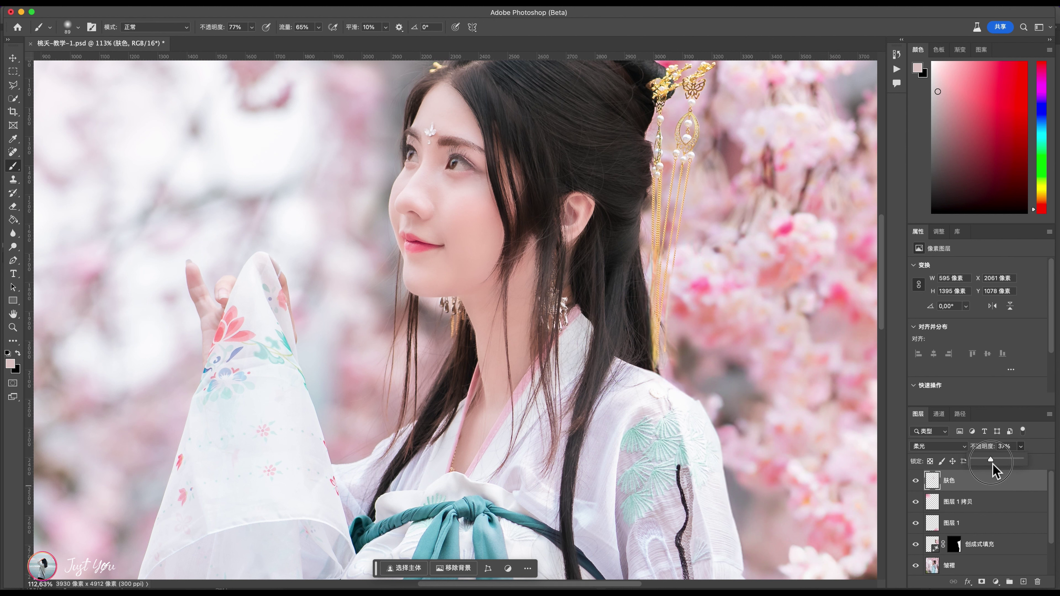
left_click(917, 482)
left_click(917, 482)
left_click(917, 483)
left_click(917, 484)
left_click(916, 481)
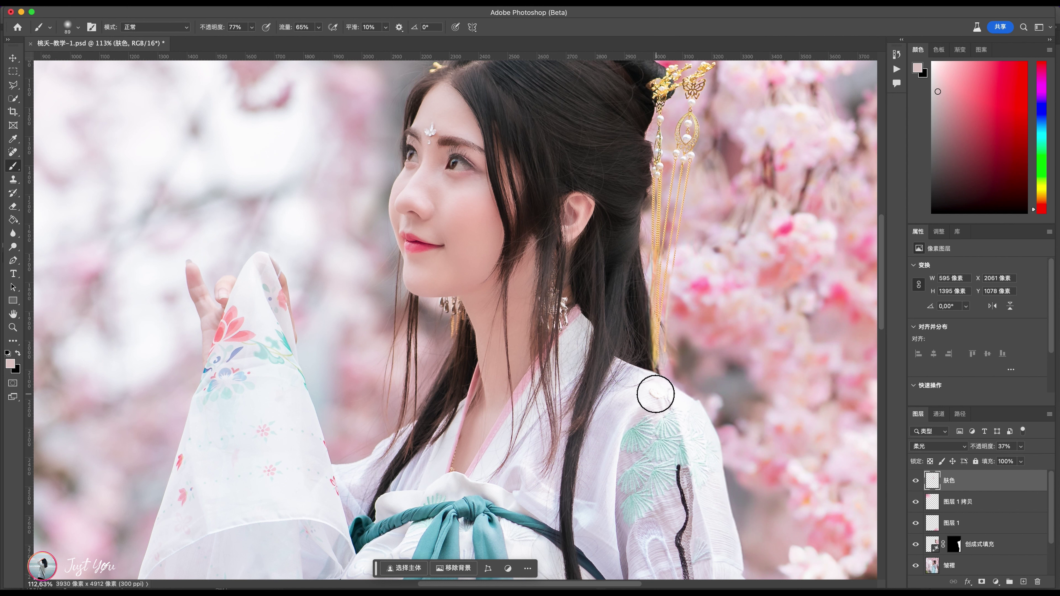
key("super+0")
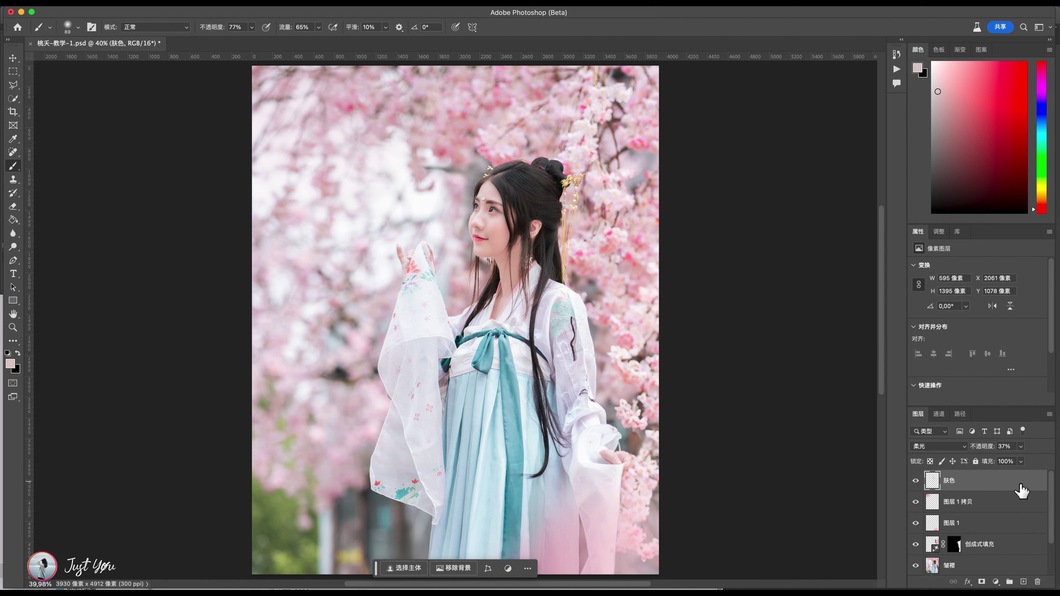
- Stamp all visible layers into a new merged layer named 液化
key("super+alt+shift+e")
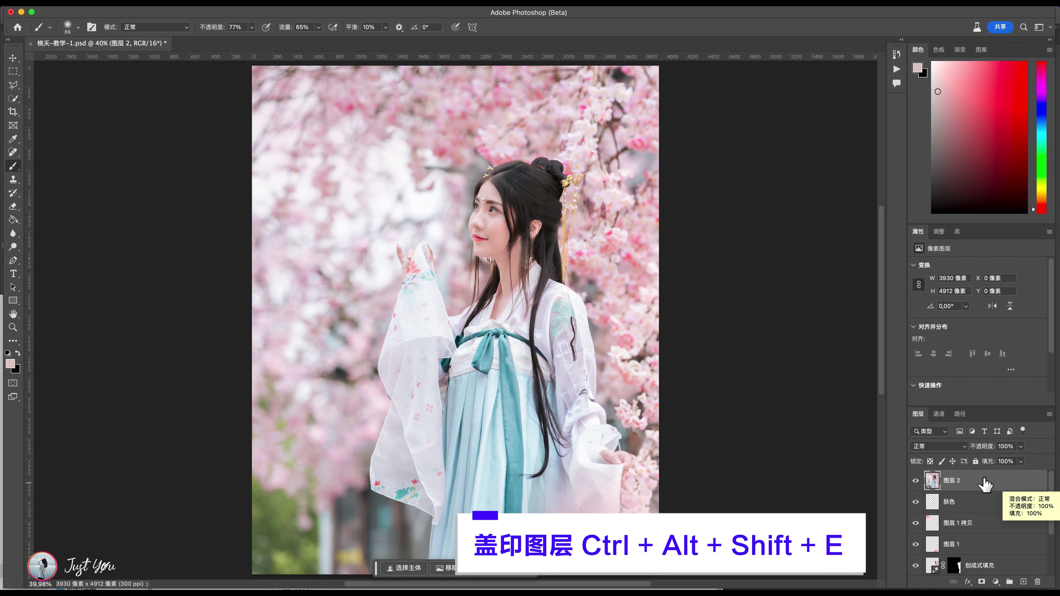
double_click(956, 481)
type("ye")
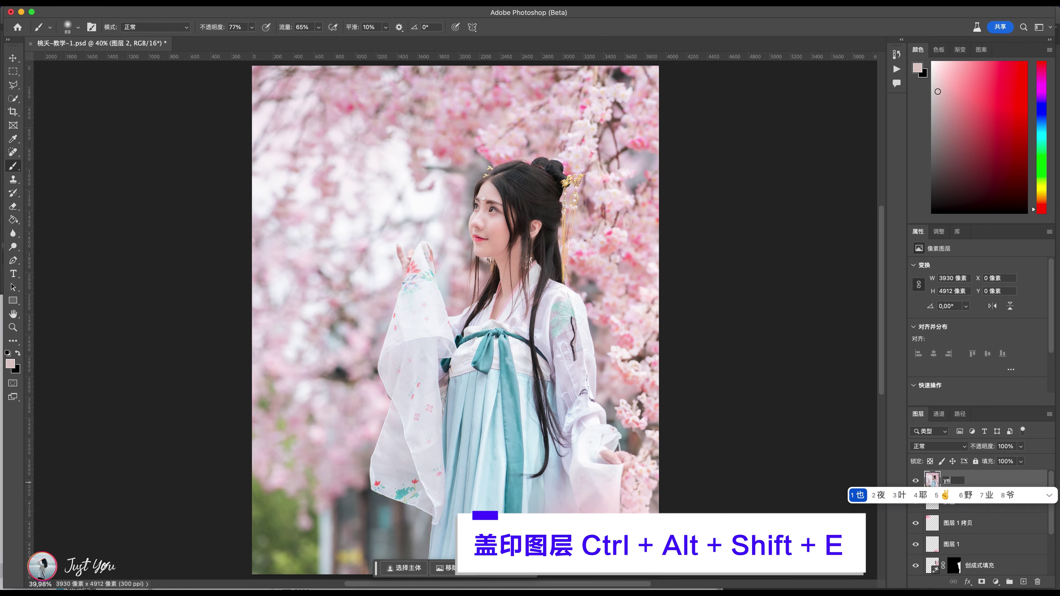
type("hua")
key("space")
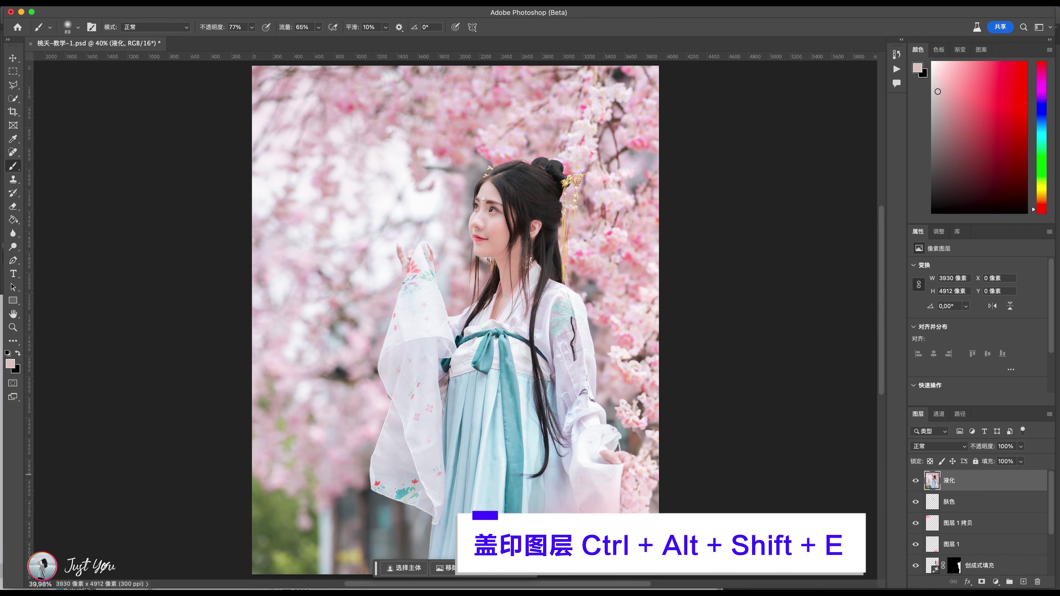
- Liquify the face with eye heights 24 and 43, nose width -55, and the mouth corner nudged left
left_click(250, 6)
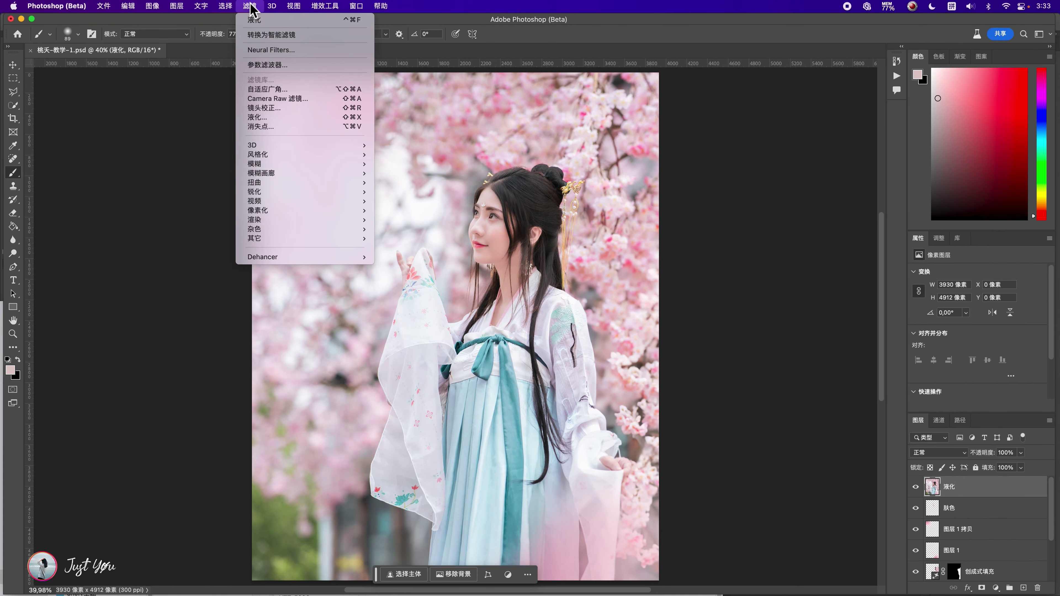
left_click(273, 118)
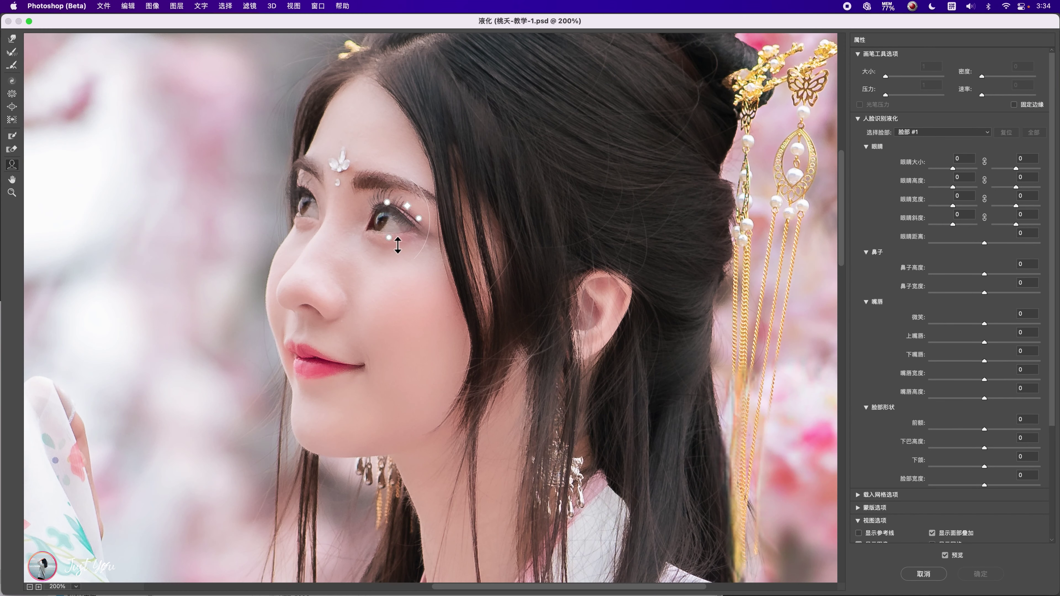
left_click_drag(396, 242, 393, 246)
left_click_drag(307, 222, 308, 228)
left_click_drag(332, 302, 339, 312)
left_click(12, 39)
left_click_drag(356, 372, 352, 371)
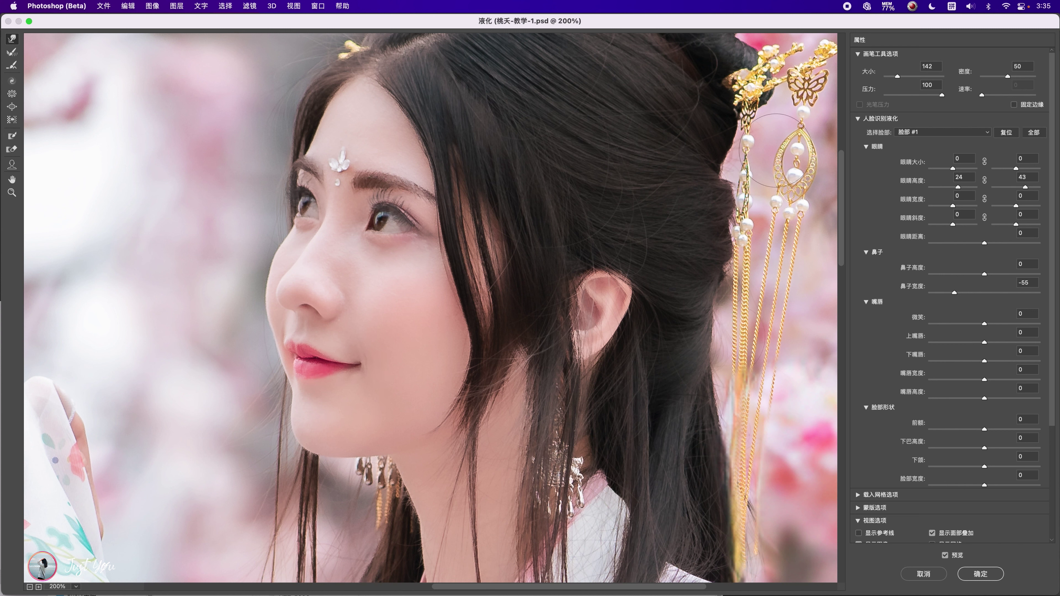
left_click_drag(898, 76, 903, 77)
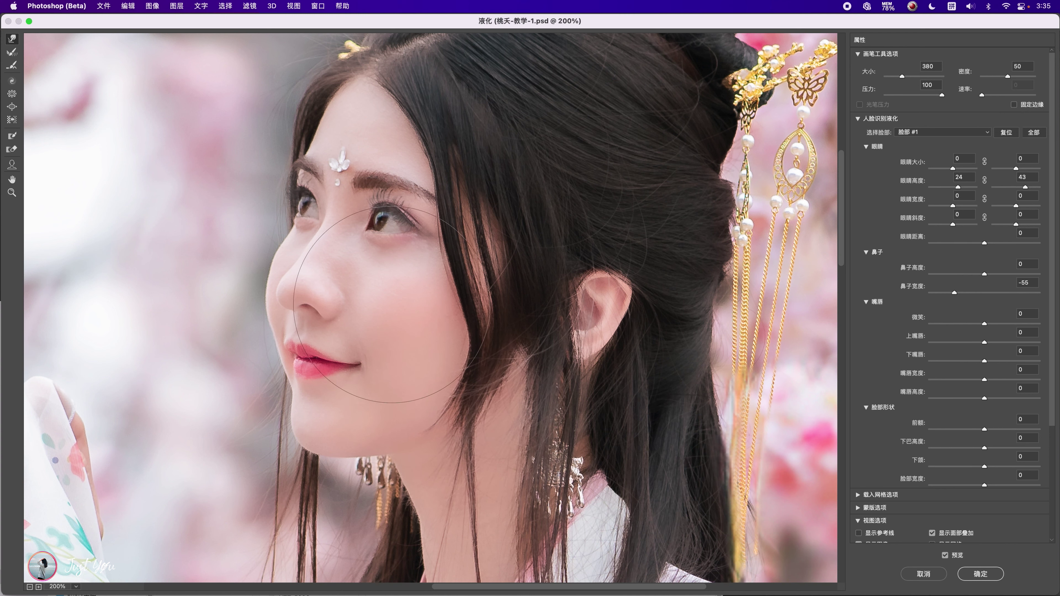
key("super+0")
left_click(946, 557)
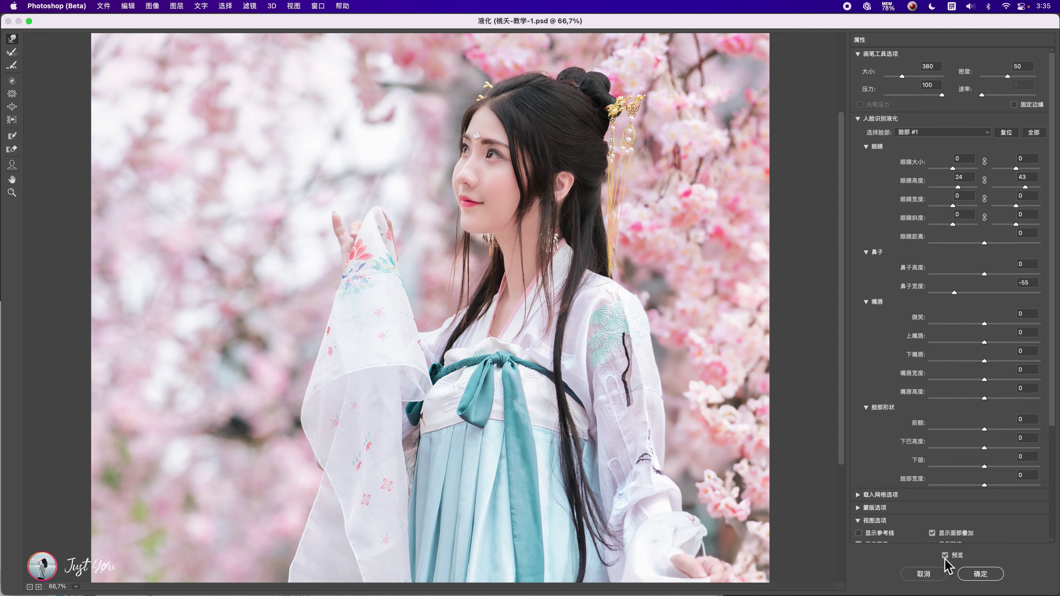
left_click(981, 574)
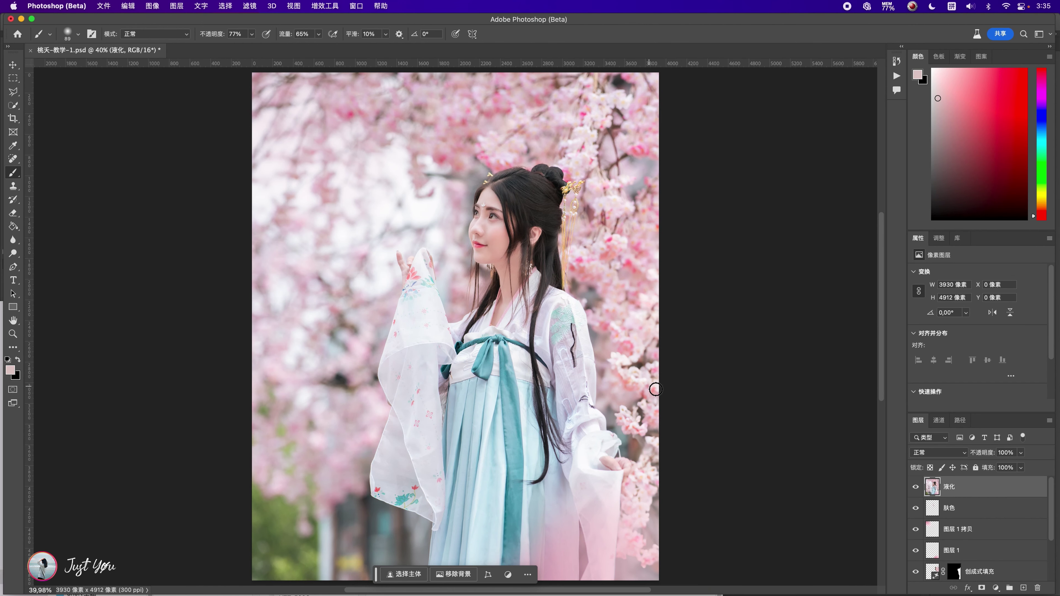